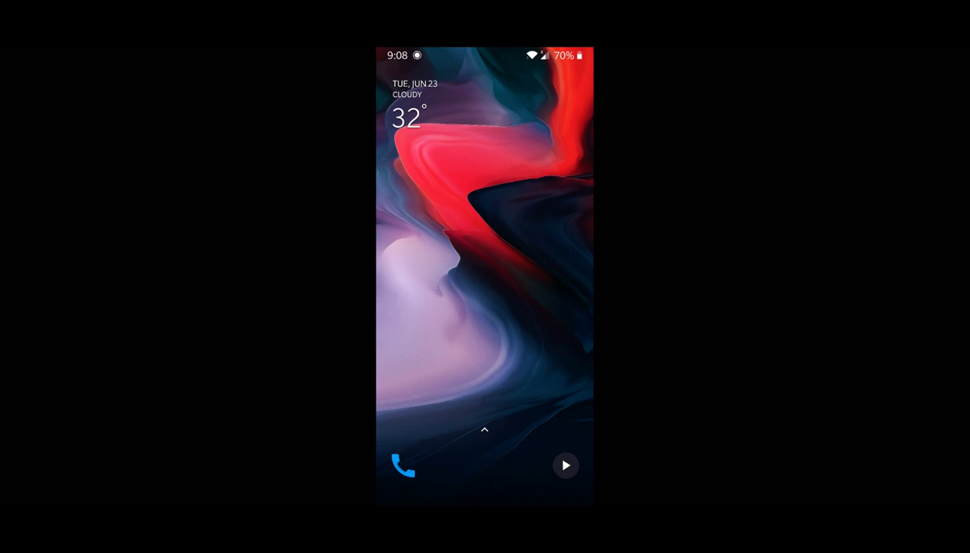
# - Open Telegram from the app drawer and enter the pinned channel's chat
pyautogui.moveTo(519, 400); pyautogui.dragTo(520, 230)
pyautogui.moveTo(522, 435)
pyautogui.mouseDown()
pyautogui.moveTo(522, 274)
pyautogui.moveTo(508, 363)
pyautogui.moveTo(508, 205)
pyautogui.mouseUp()
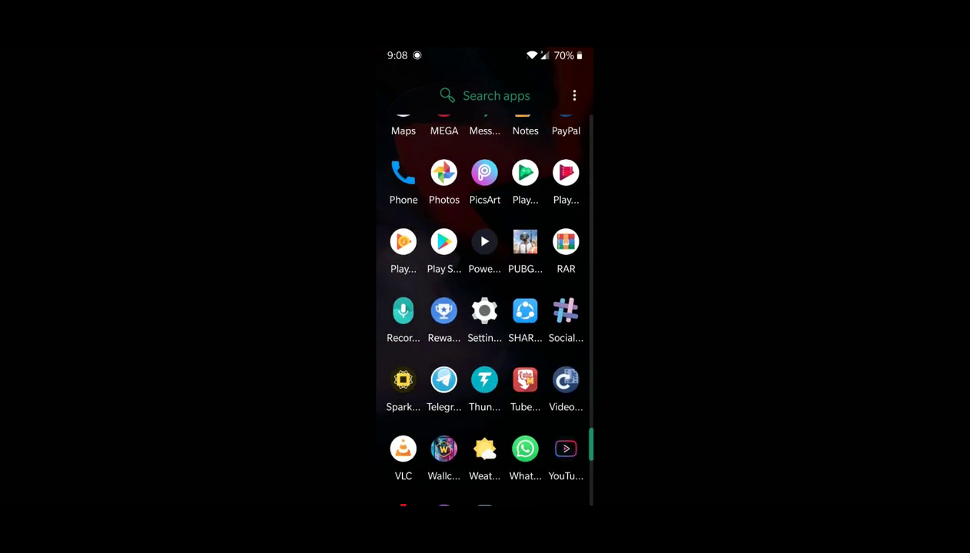
pyautogui.click(443, 379)
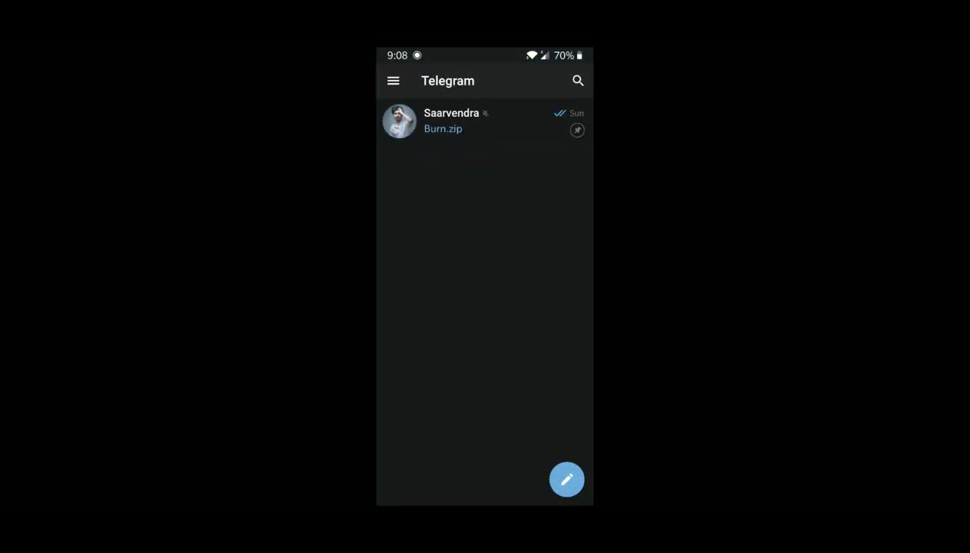
pyautogui.click(461, 121)
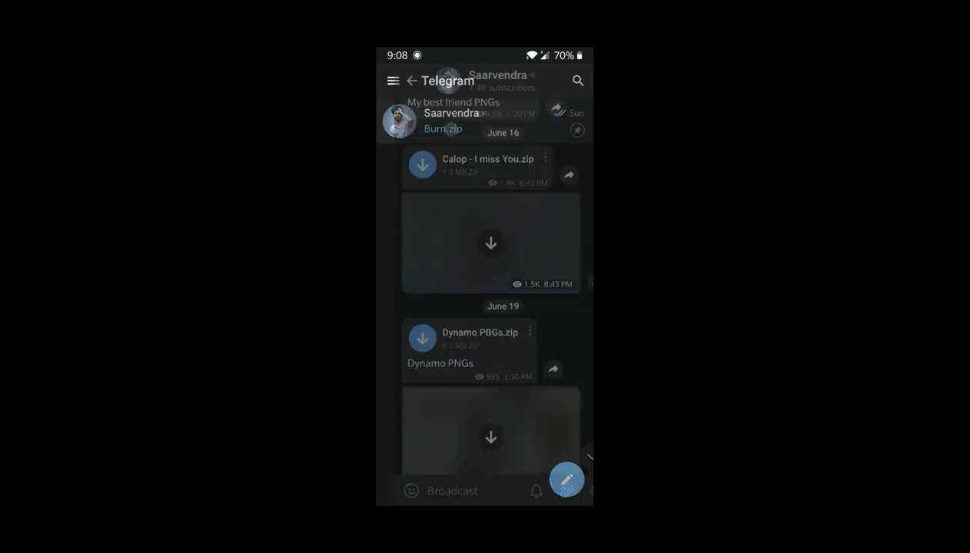
# - Scroll the channel's posts, view its profile page, then return to the chat list
pyautogui.scroll(10, 484, 292)
pyautogui.scroll(10, 484, 292)
pyautogui.scroll(-10, 484, 292)
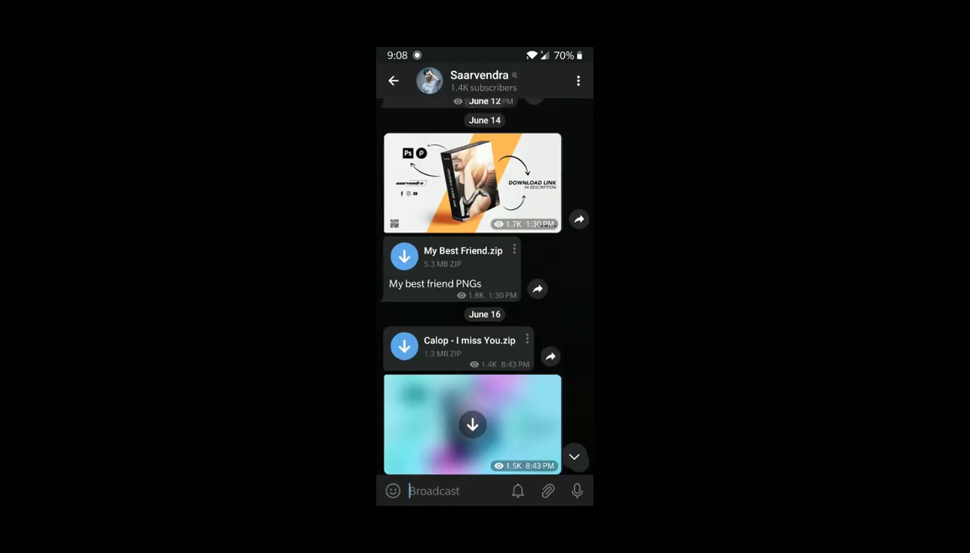
pyautogui.click(461, 77)
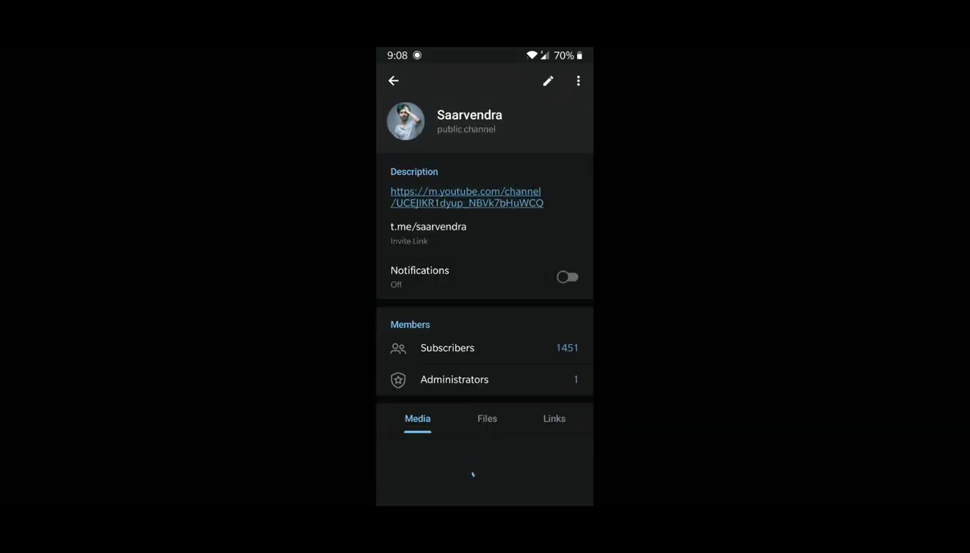
pyautogui.click(552, 484)
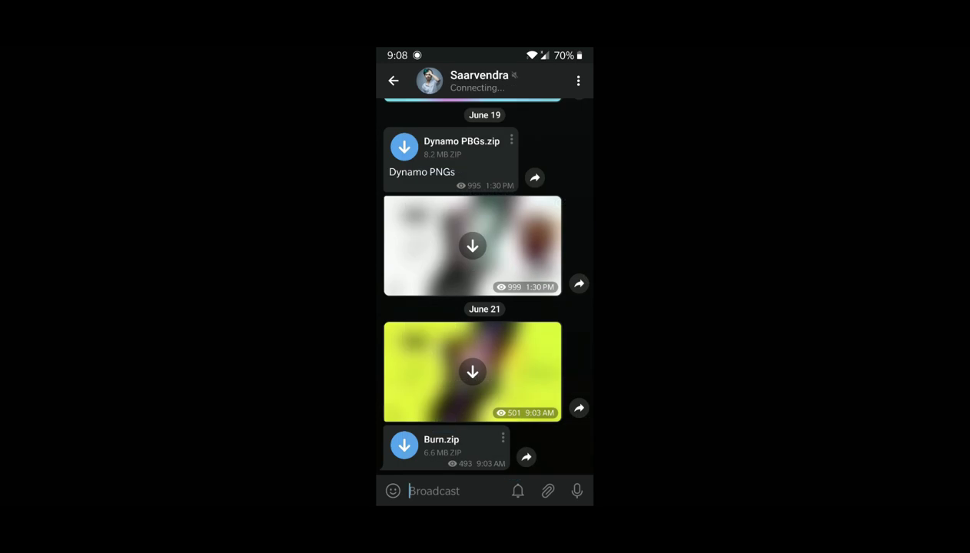
pyautogui.press('Escape')
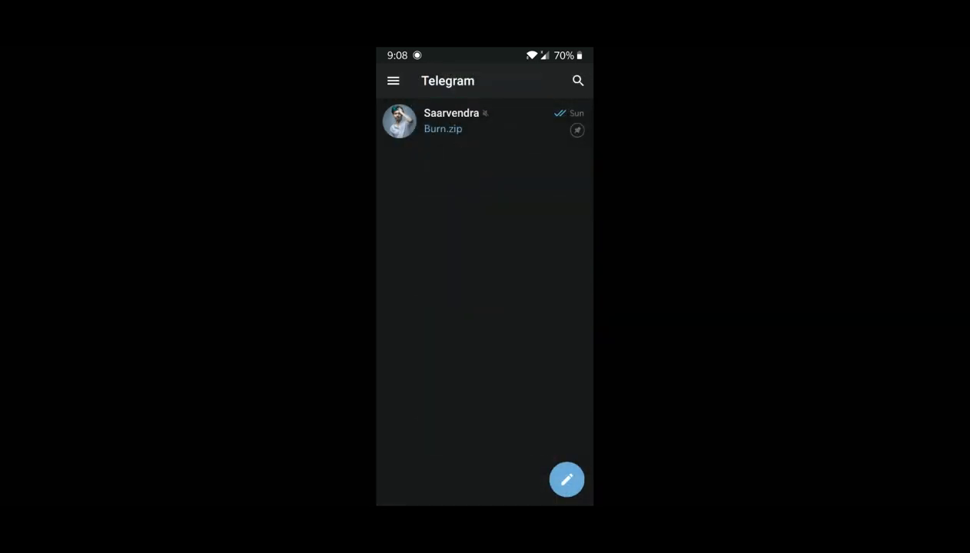
# - Search for the channel by name, open its chat, and pull down the notification shade
pyautogui.click(578, 80)
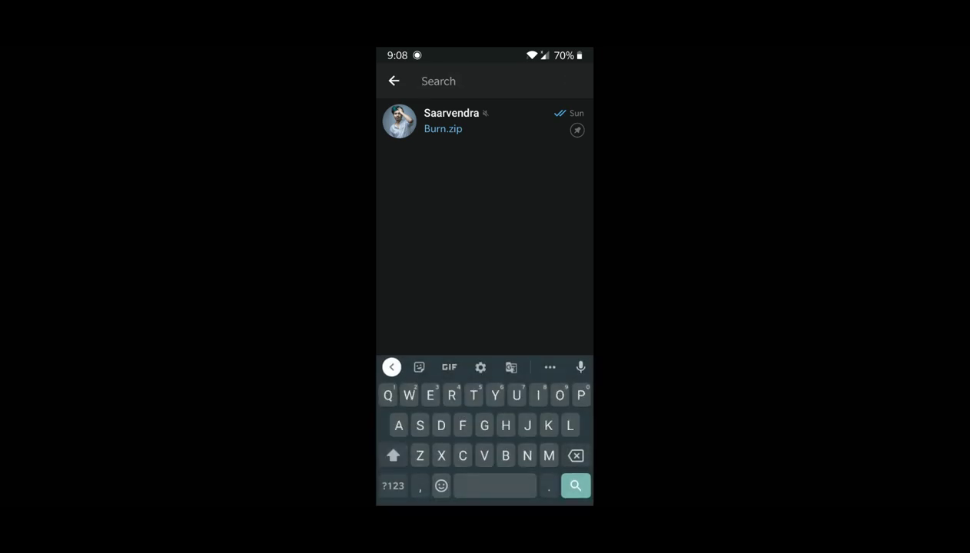
pyautogui.write('Saa')
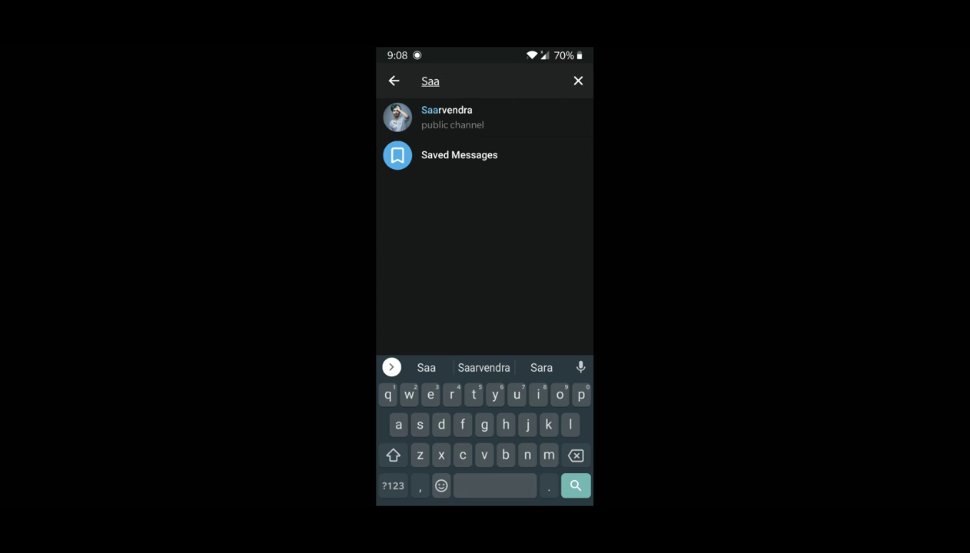
pyautogui.write('rvendra')
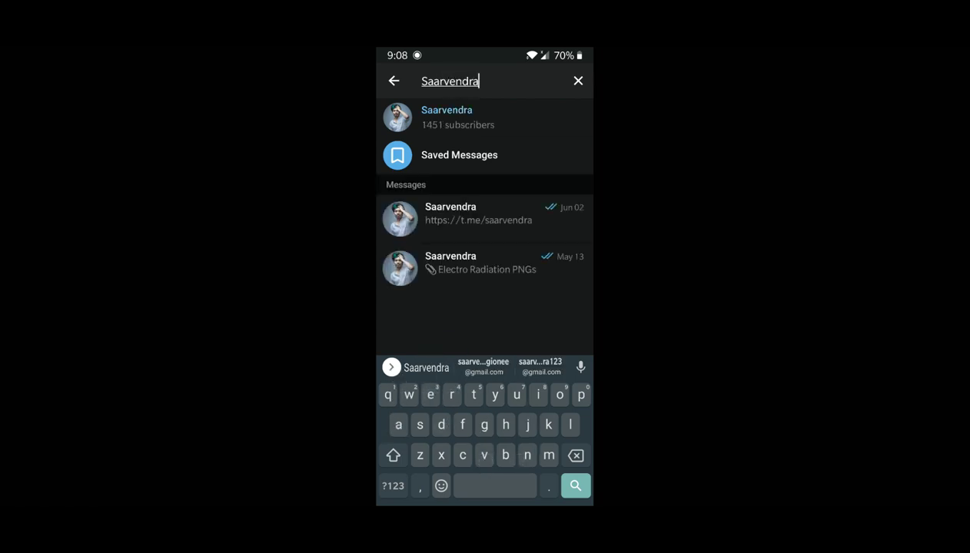
pyautogui.click(453, 117)
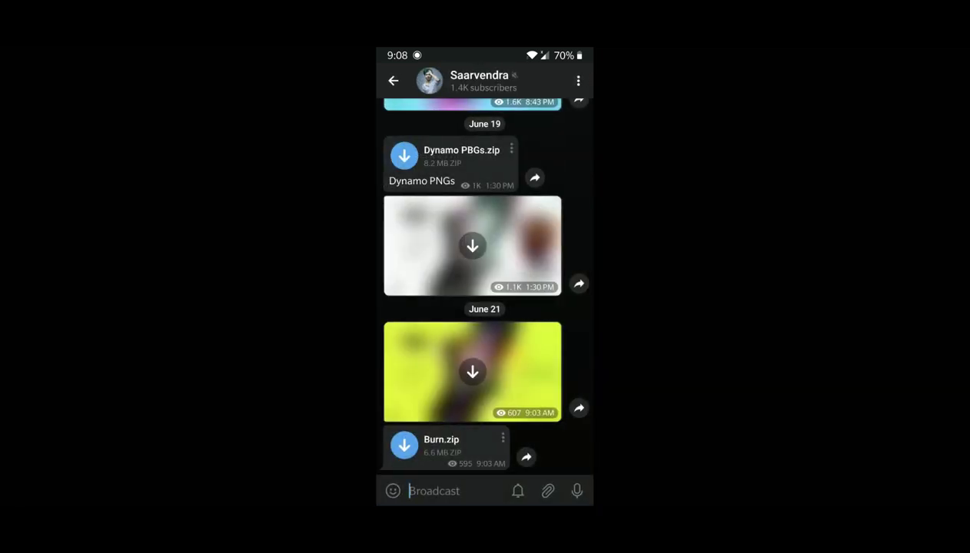
pyautogui.moveTo(491, 491); pyautogui.dragTo(482, 487)
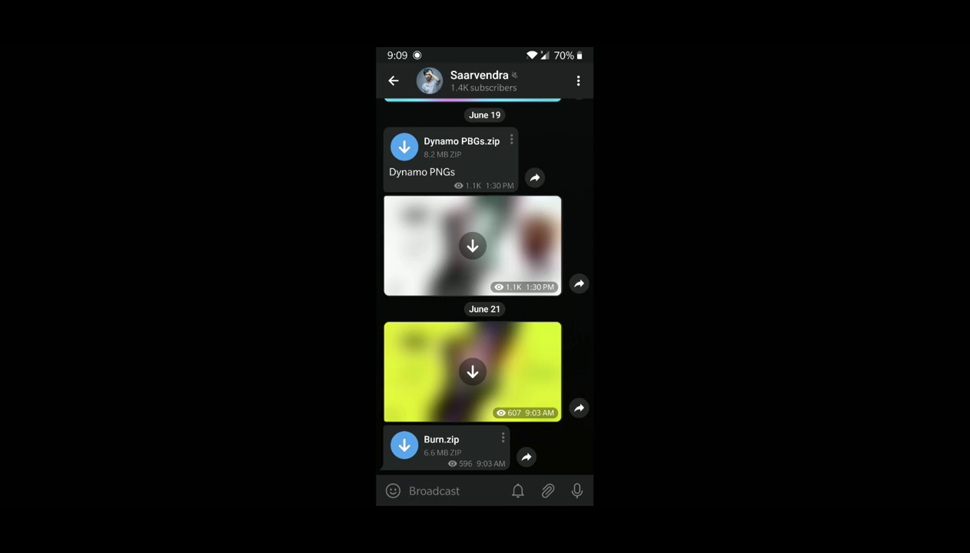
pyautogui.moveTo(484, 53); pyautogui.dragTo(484, 276)
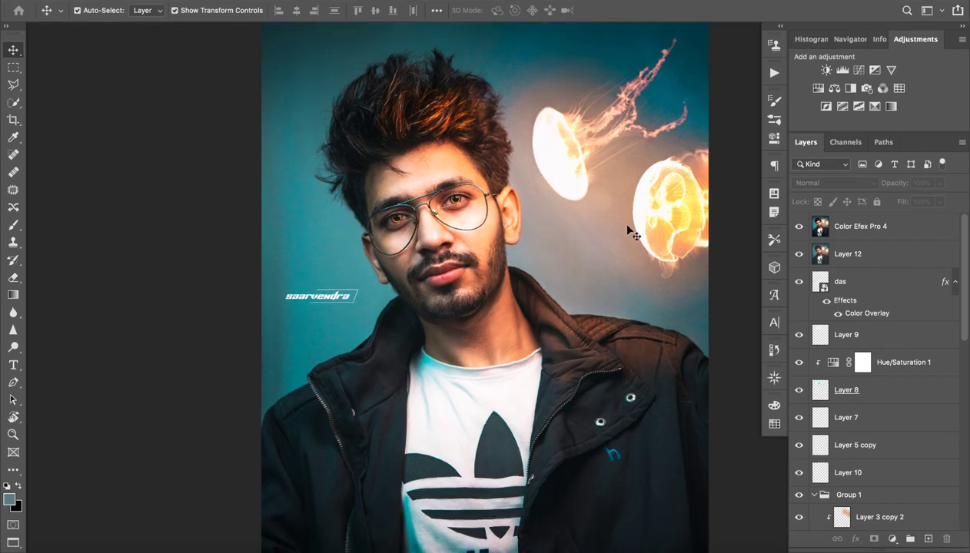
# - Show the portrait full-screen without panels, zoomed in on the eyes, hair and jellyfish
pyautogui.press('f')
pyautogui.press('f')
pyautogui.scroll(-1, 628, 227)
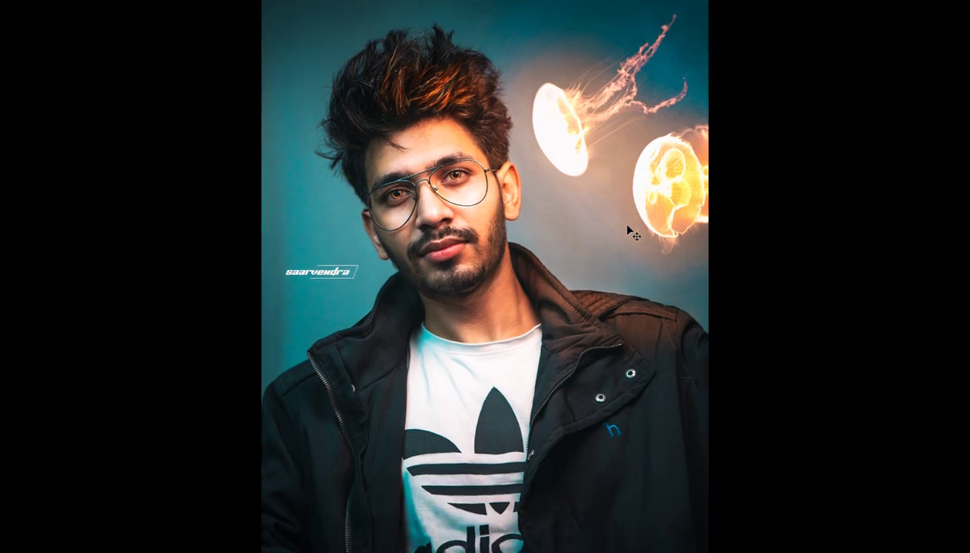
pyautogui.hotkey('ctrl', '+')
pyautogui.hotkey('ctrl', '+')
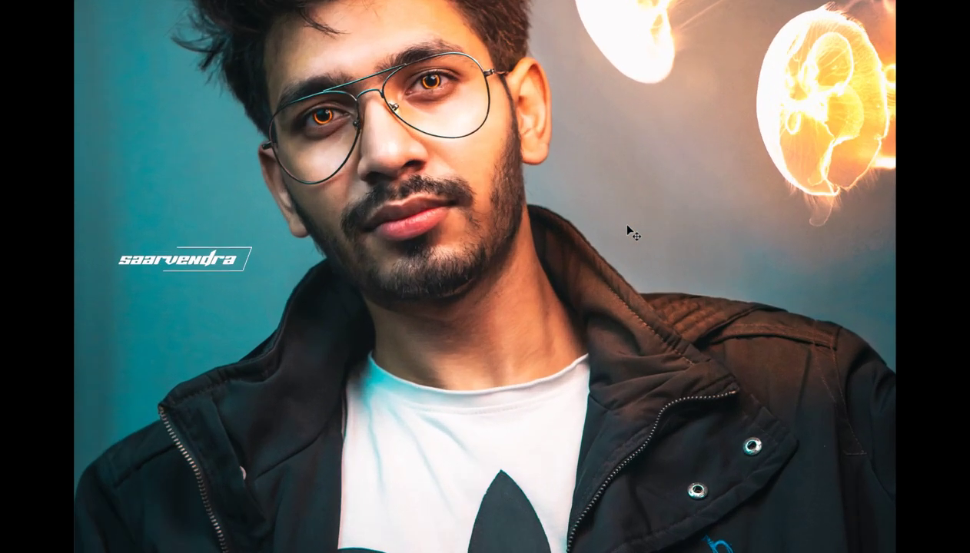
pyautogui.hotkey('ctrl', '+')
pyautogui.hotkey('ctrl', '+')
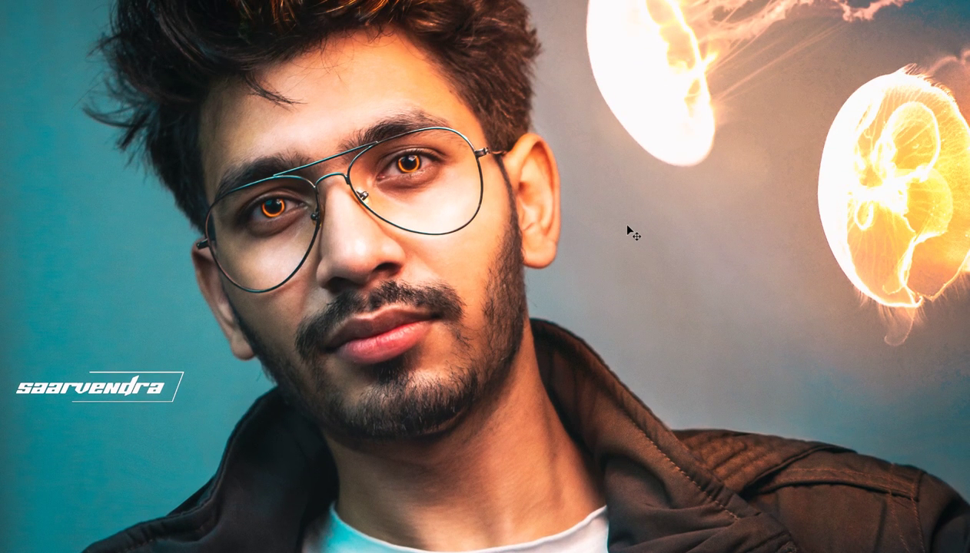
pyautogui.scroll(2, 627, 227)
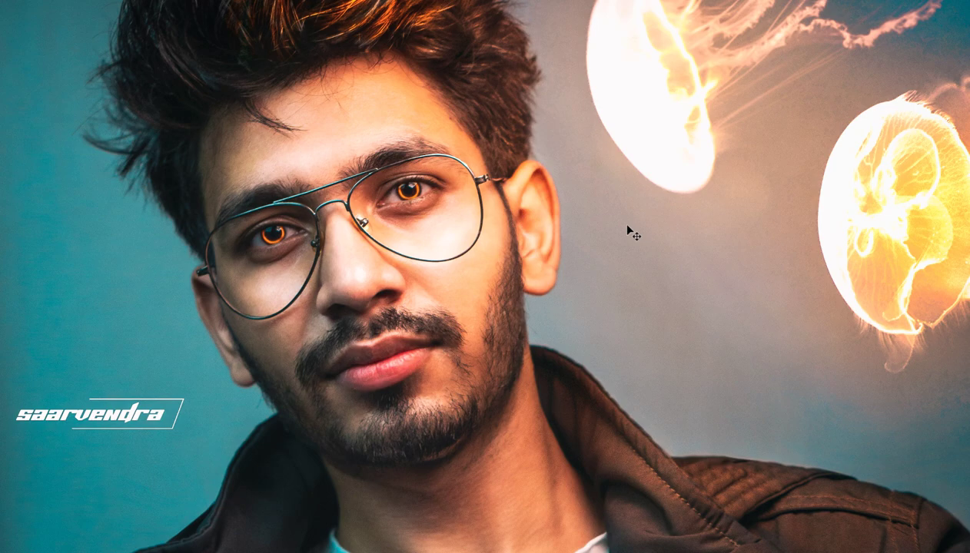
pyautogui.scroll(5, 628, 228)
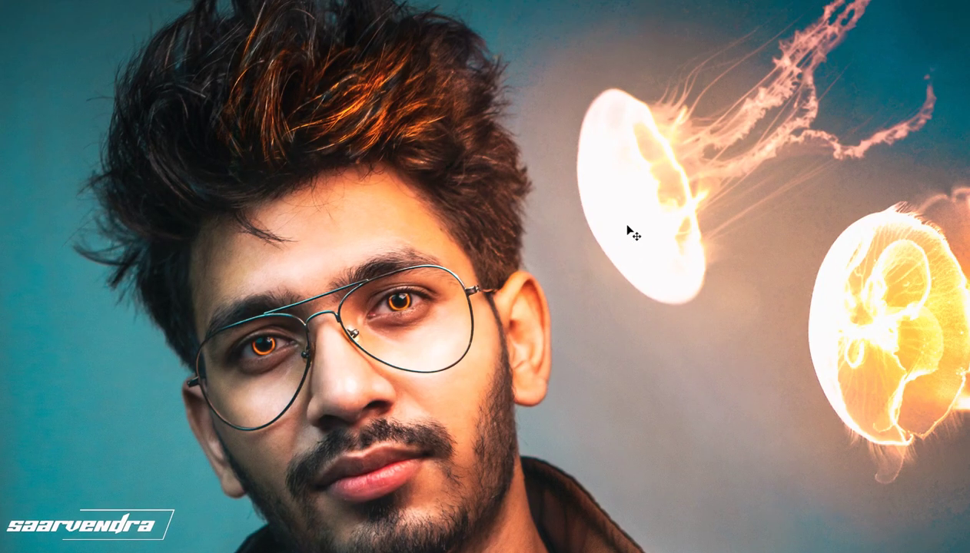
pyautogui.scroll(3, 631, 233)
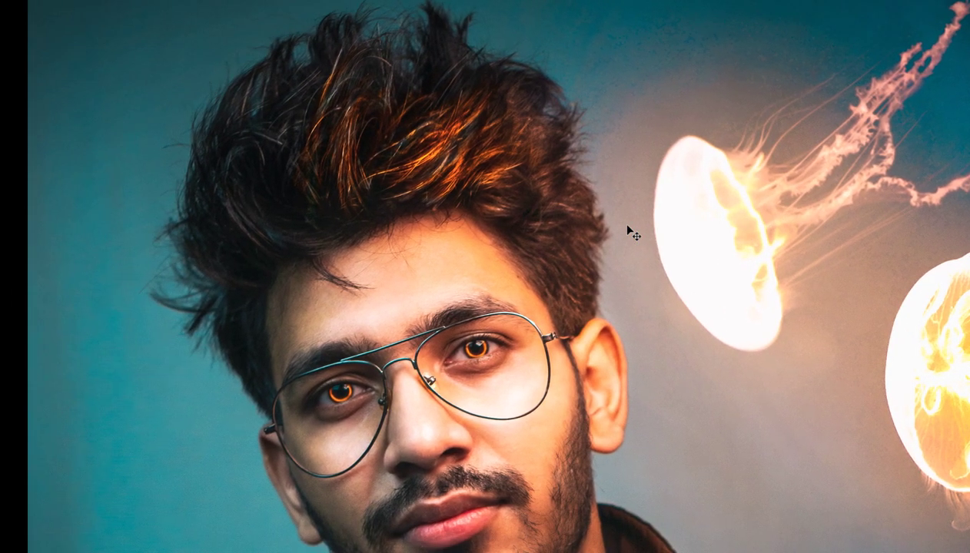
pyautogui.hscroll(1, 627, 227)
pyautogui.press('Tab')
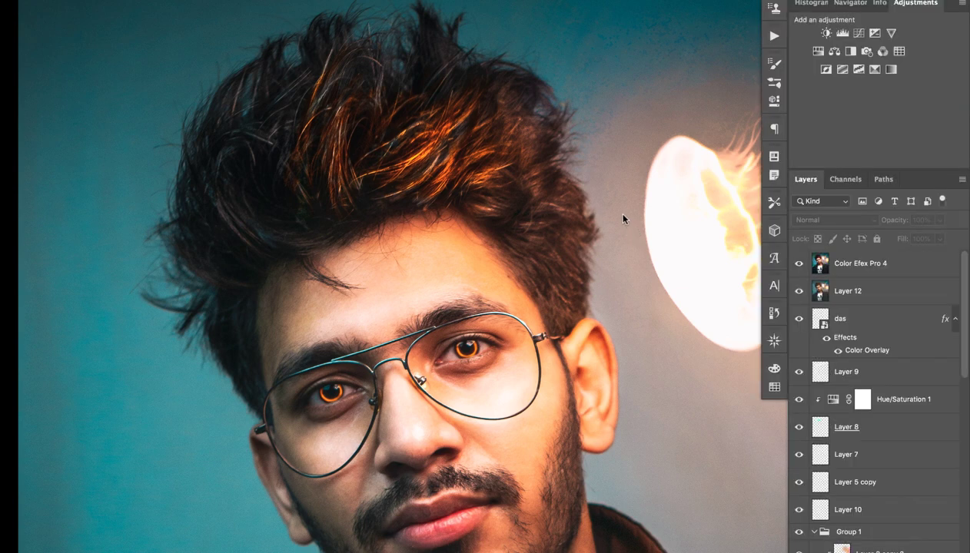
pyautogui.press('Tab')
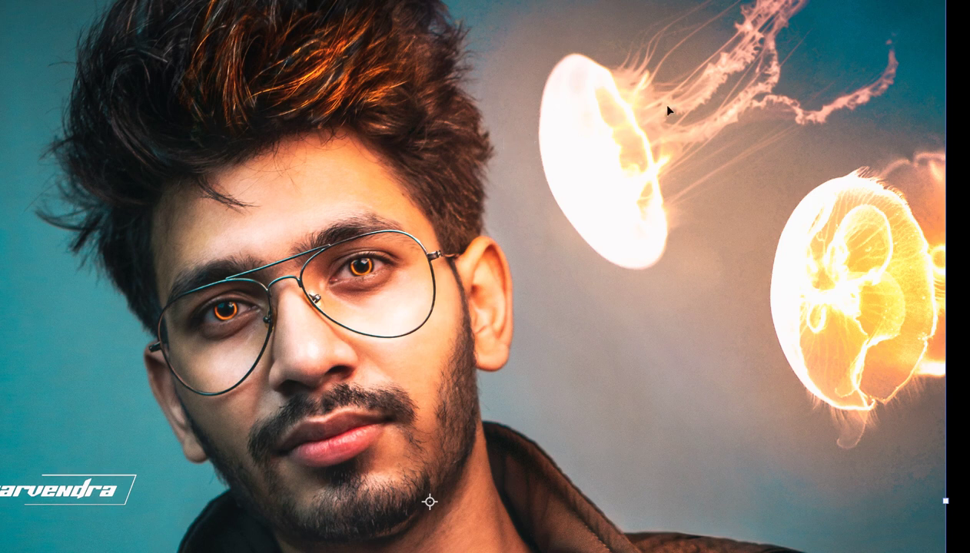
pyautogui.moveTo(676, 103)
pyautogui.mouseDown()
pyautogui.moveTo(507, 168)
pyautogui.moveTo(751, 200)
pyautogui.mouseUp()
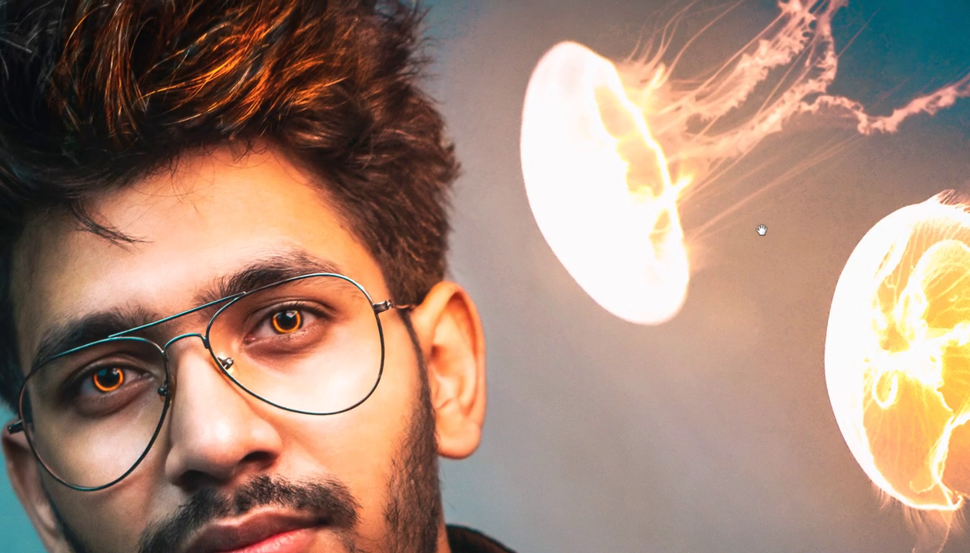
# - Zoom out and reposition the view to show the whole portrait
pyautogui.moveTo(761, 229); pyautogui.dragTo(844, 173)
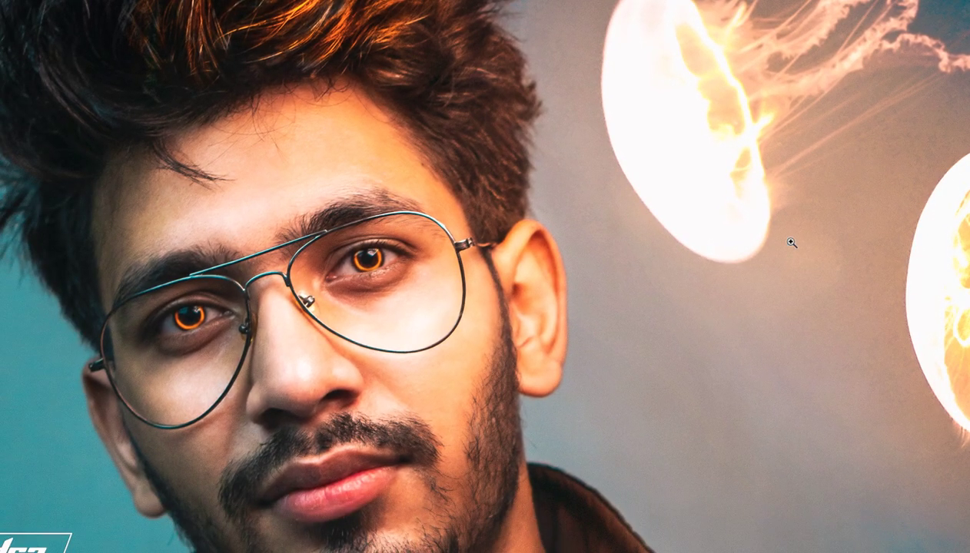
pyautogui.hotkey('ctrl', '0')
pyautogui.hotkey('ctrl', 't')
pyautogui.moveTo(794, 270)
pyautogui.mouseDown()
pyautogui.moveTo(585, 274)
pyautogui.moveTo(598, 265)
pyautogui.mouseUp()
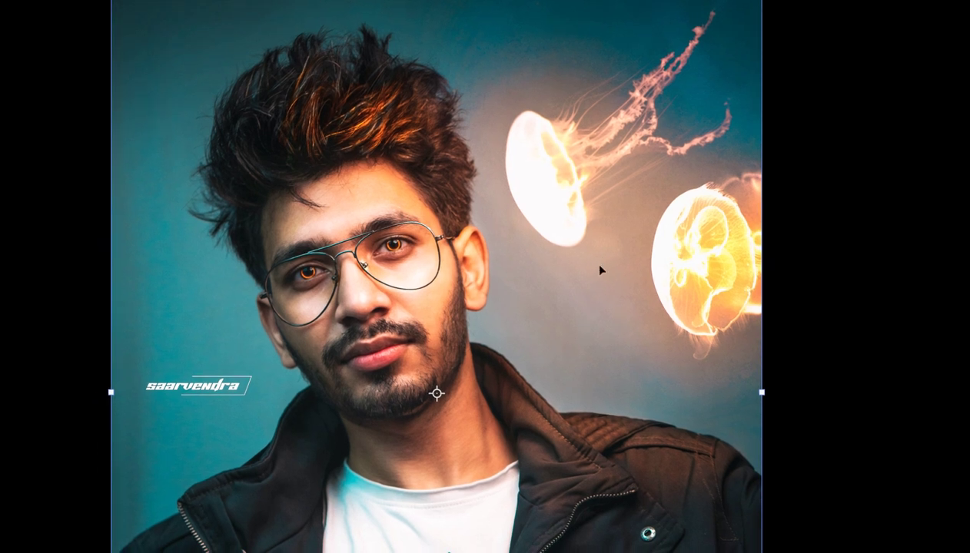
pyautogui.moveTo(598, 459); pyautogui.dragTo(596, 308)
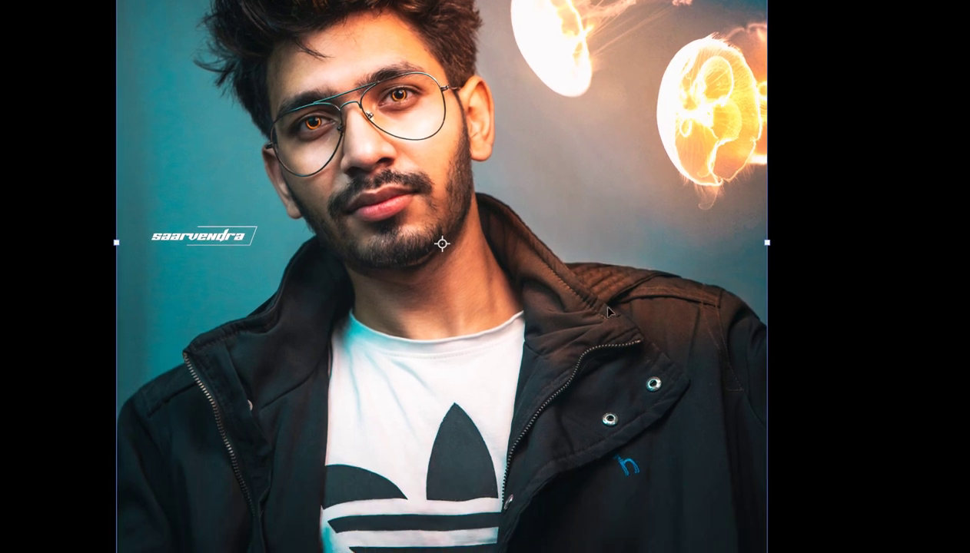
pyautogui.scroll(-2, 607, 312)
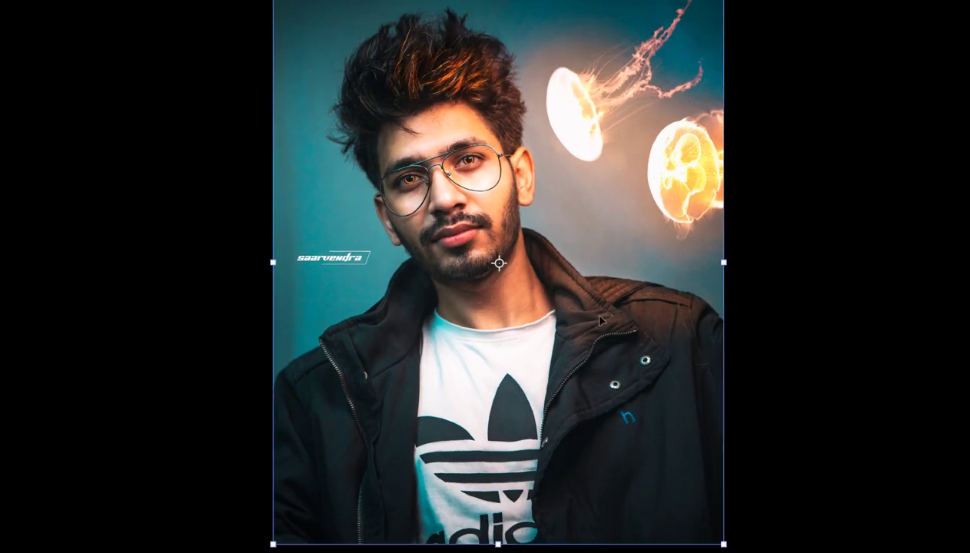
# - Exit full-screen mode to restore the panels and deselect the Color Efex Pro 4 layer
pyautogui.press('f')
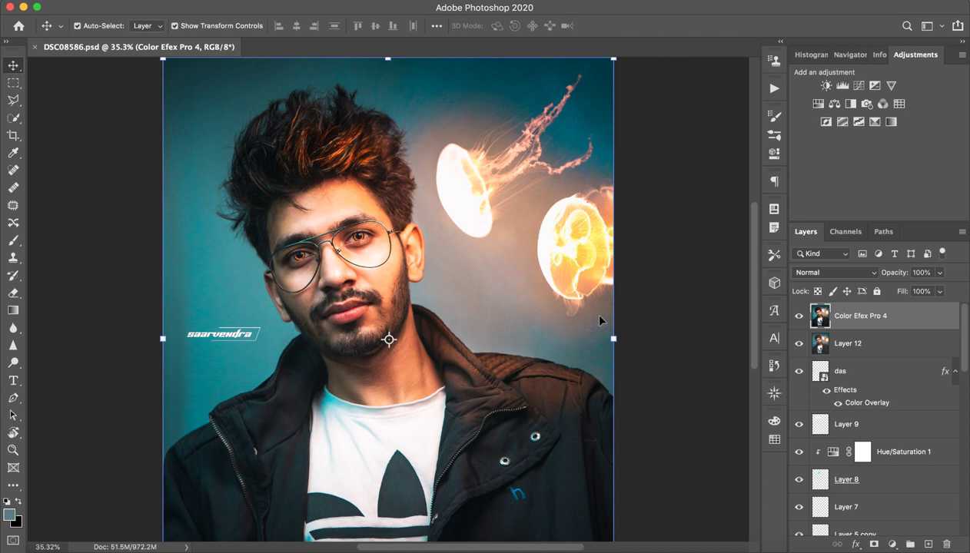
pyautogui.scroll(-1, 599, 320)
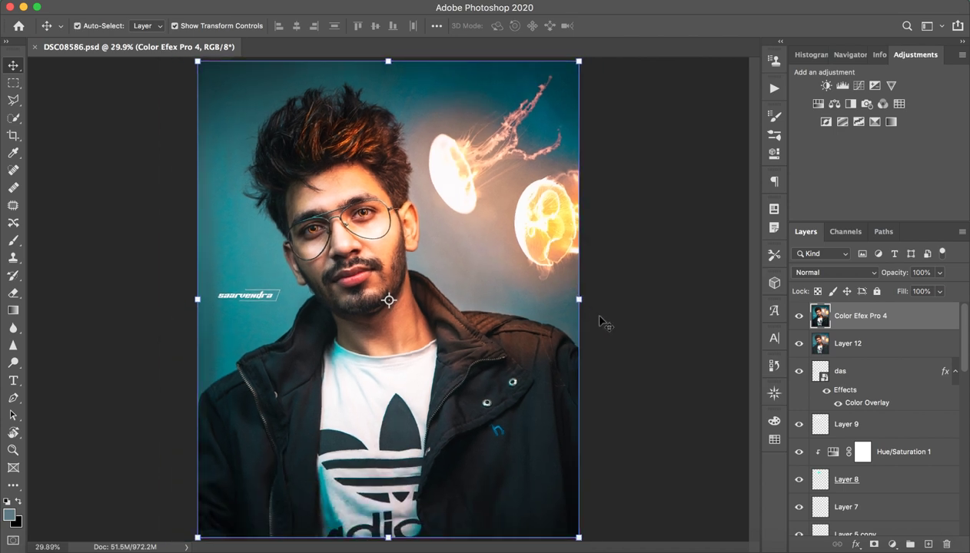
pyautogui.click(693, 346)
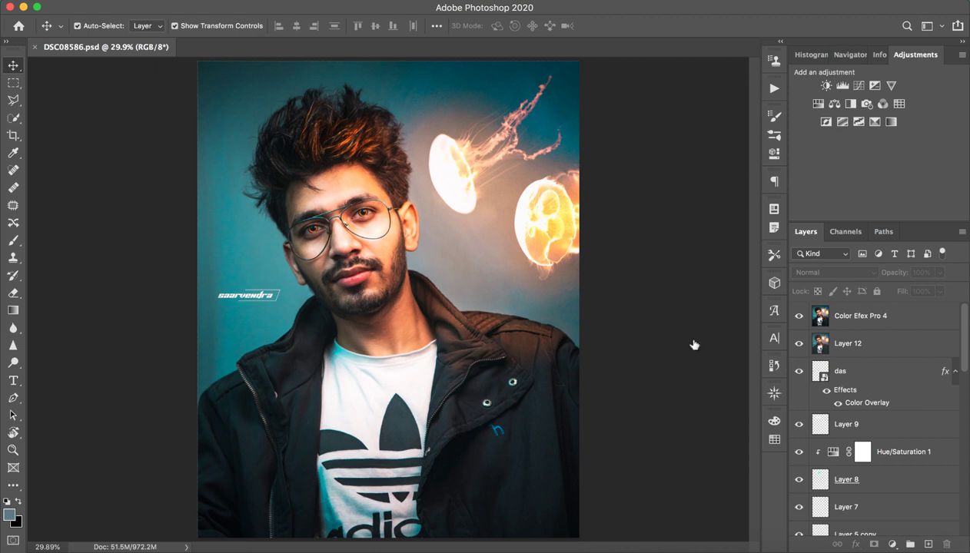
# - Enlarge the Layers panel, hide every layer, and delete Layer 11
pyautogui.moveTo(839, 226); pyautogui.dragTo(826, 138)
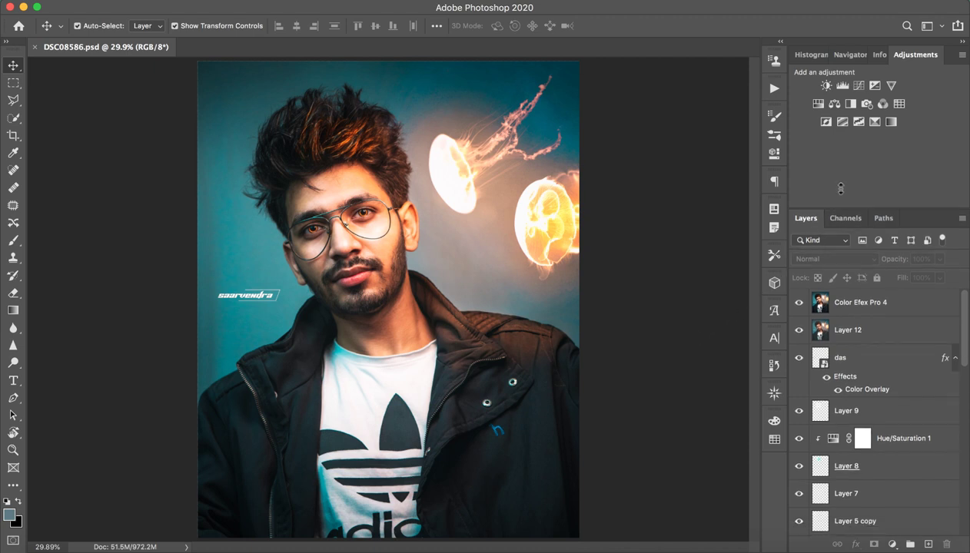
pyautogui.moveTo(798, 228); pyautogui.dragTo(797, 548)
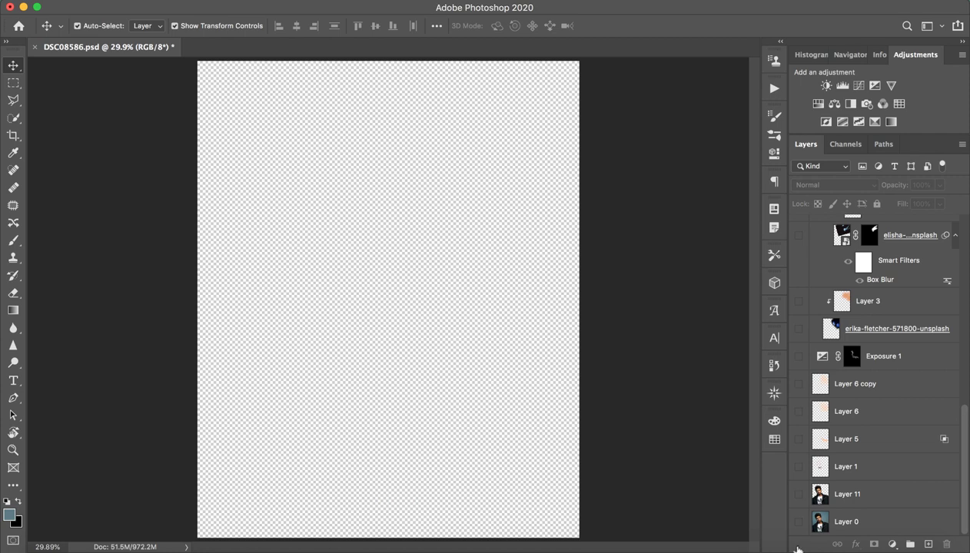
pyautogui.click(855, 498)
pyautogui.click(946, 544)
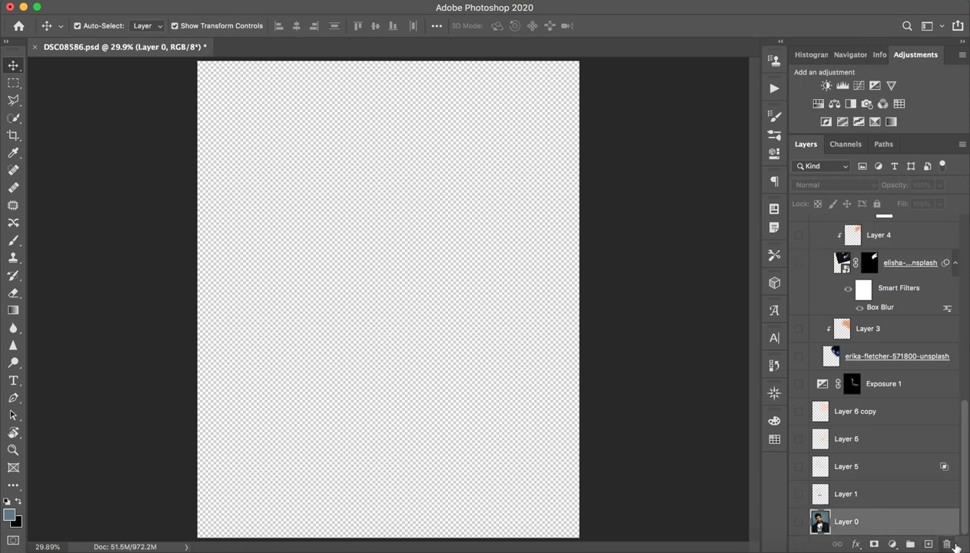
# - Show only the original portrait on Layer 0, adjust the zoom, and select Layer 1
pyautogui.click(798, 494)
pyautogui.click(799, 522)
pyautogui.click(673, 335)
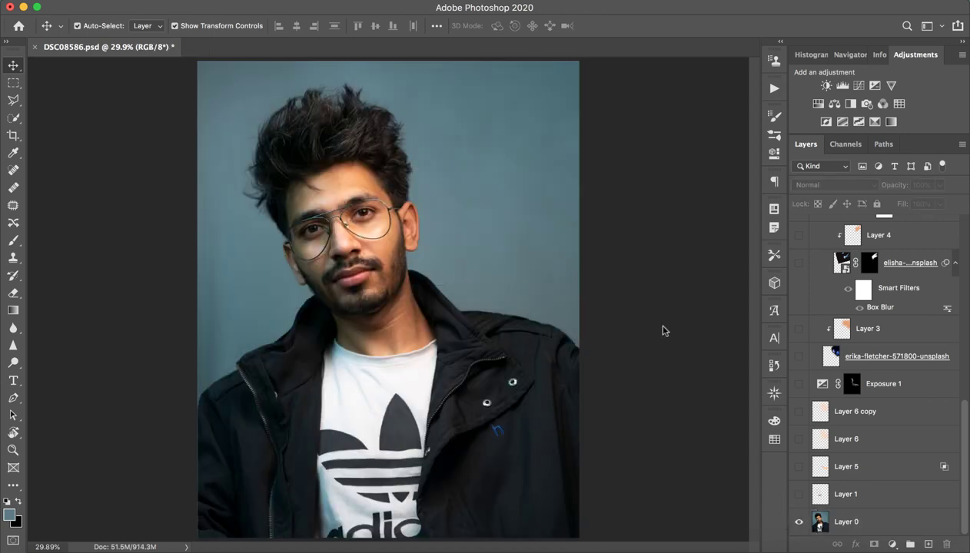
pyautogui.press('z')
pyautogui.moveTo(426, 261); pyautogui.dragTo(441, 271)
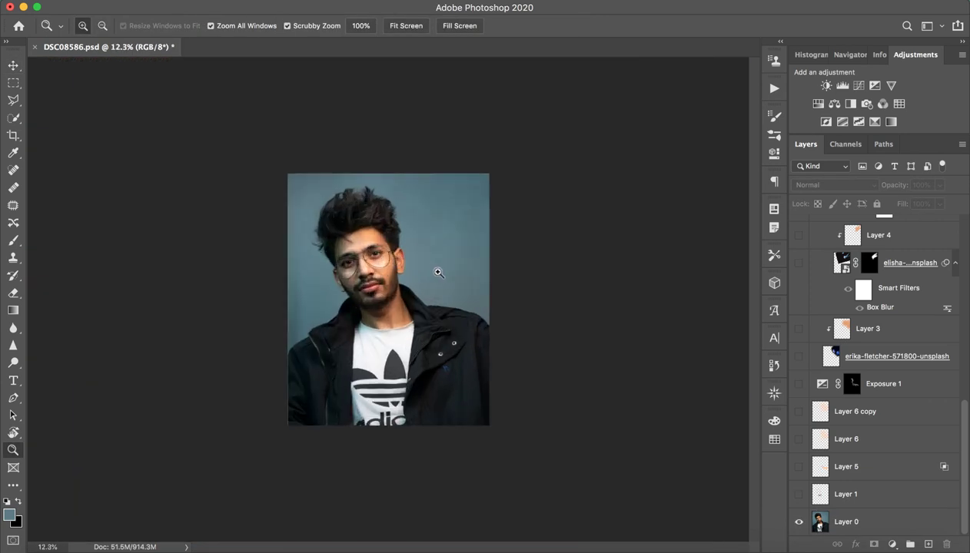
pyautogui.press('v')
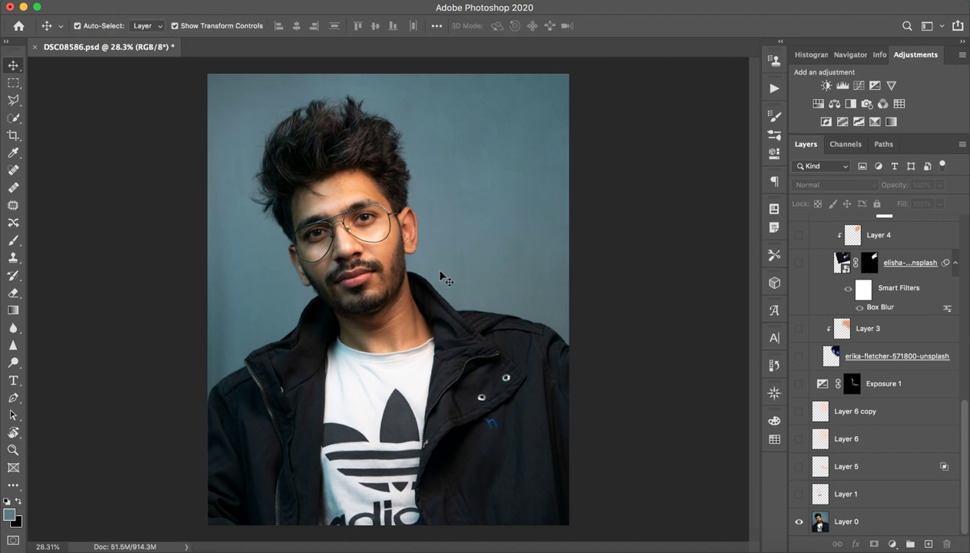
pyautogui.click(868, 491)
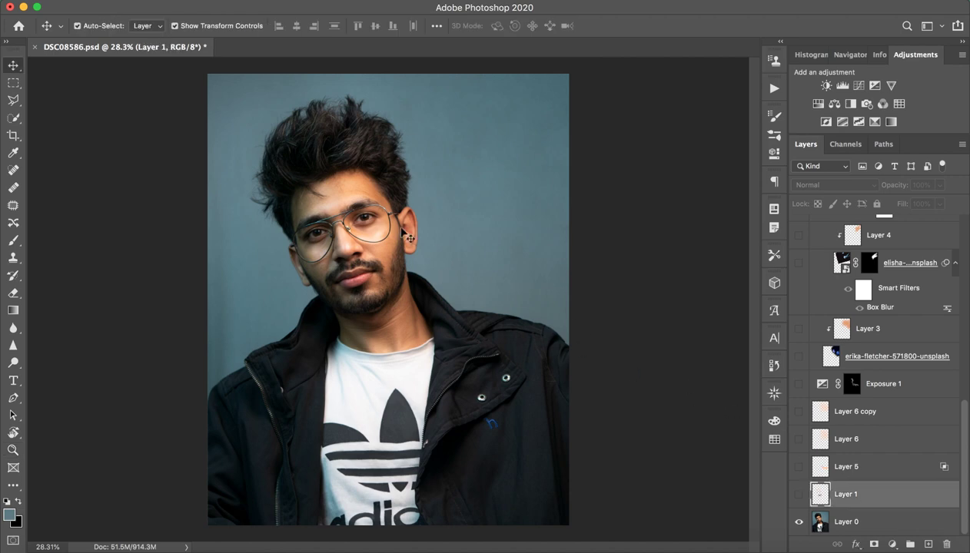
# - Zoom in on the forehead and spot-heal the stray hair and blemishes on Layer 0
pyautogui.press('z')
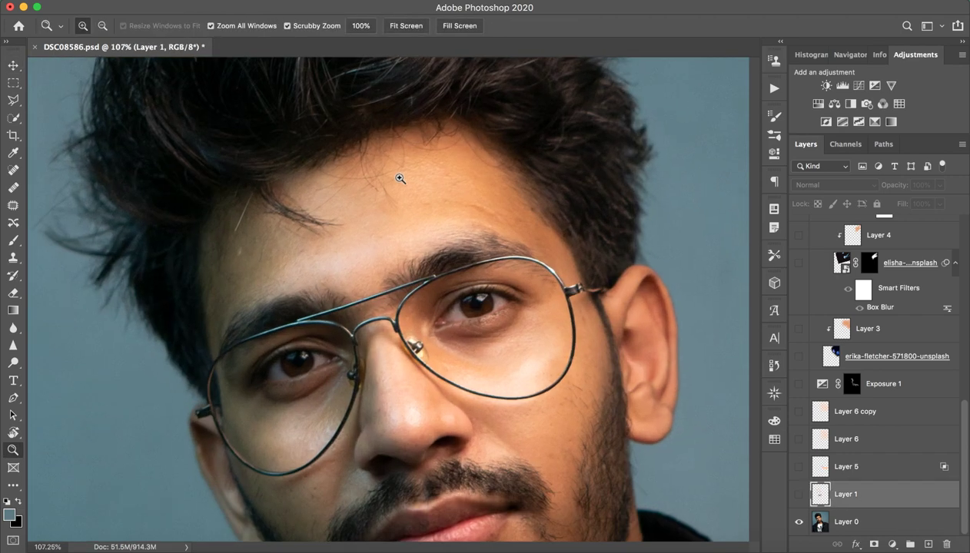
pyautogui.press('v')
pyautogui.moveTo(325, 187)
pyautogui.mouseDown()
pyautogui.moveTo(422, 184)
pyautogui.moveTo(449, 164)
pyautogui.mouseUp()
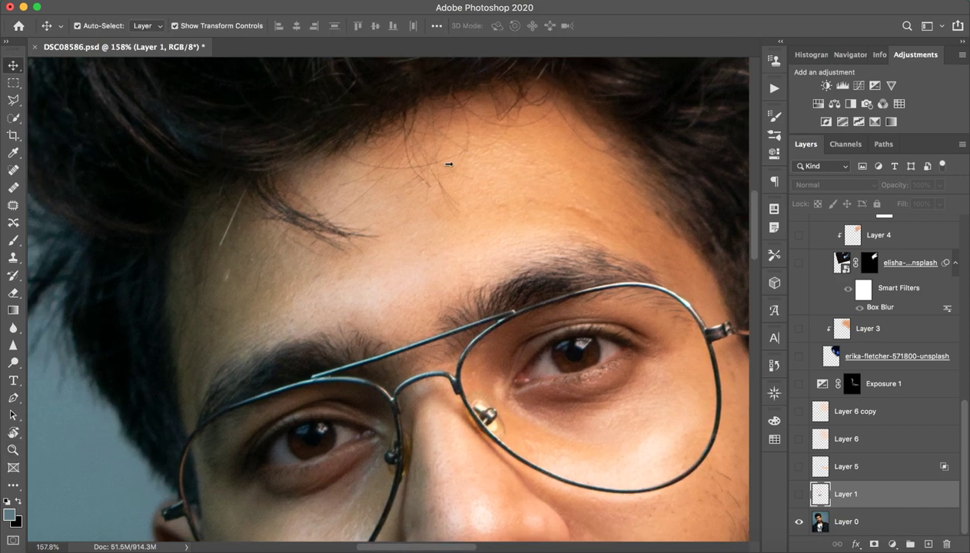
pyautogui.click(9, 170)
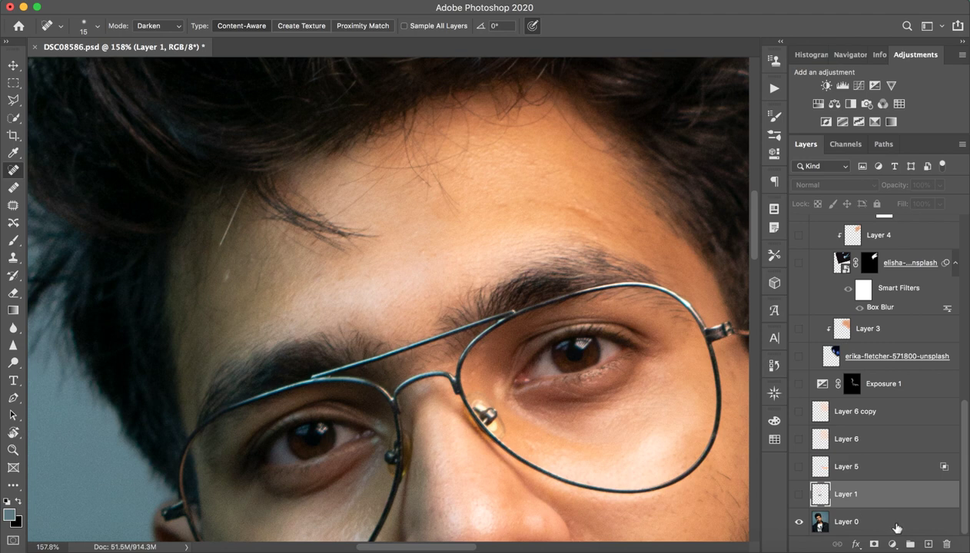
pyautogui.click(891, 522)
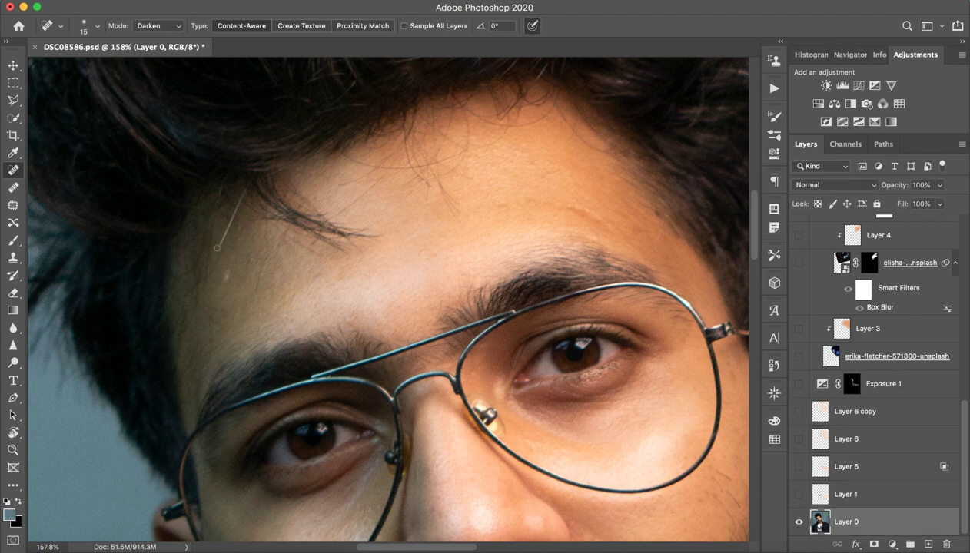
pyautogui.moveTo(215, 246); pyautogui.dragTo(239, 189)
pyautogui.moveTo(225, 233); pyautogui.dragTo(221, 242)
pyautogui.moveTo(238, 206); pyautogui.dragTo(224, 222)
# - Switch the healing mode to Lighten, heal the remaining spot and mole, then zoom out
pyautogui.click(159, 25)
pyautogui.click(160, 36)
pyautogui.keyDown('alt'); pyautogui.click(459, 261); pyautogui.keyUp('alt')
pyautogui.click(507, 216)
pyautogui.moveTo(561, 206)
pyautogui.mouseDown()
pyautogui.moveTo(600, 219)
pyautogui.moveTo(516, 196)
pyautogui.moveTo(563, 168)
pyautogui.moveTo(538, 168)
pyautogui.mouseUp()
pyautogui.click(655, 213)
pyautogui.moveTo(653, 230); pyautogui.dragTo(319, 229)
pyautogui.scroll(-2, 319, 229)
pyautogui.scroll(-1, 320, 229)
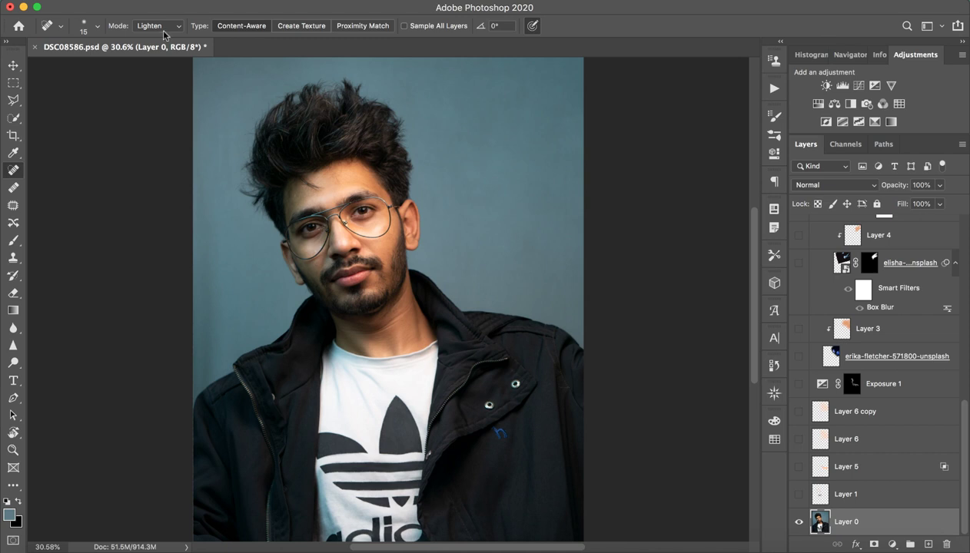
# - Turn Layer 1 back on, preview Exposure 1, and show the jellyfish image layer
pyautogui.click(799, 496)
pyautogui.moveTo(369, 286); pyautogui.dragTo(354, 286)
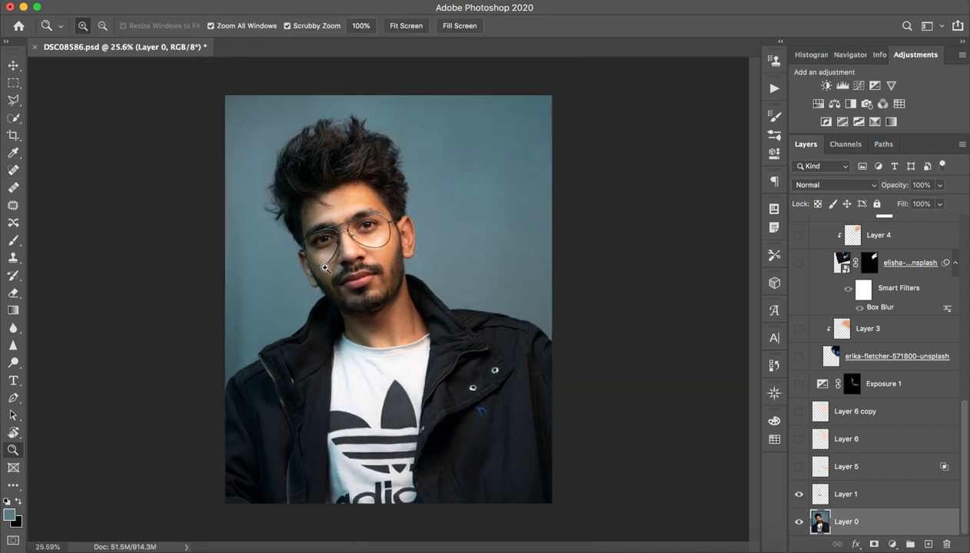
pyautogui.click(798, 496)
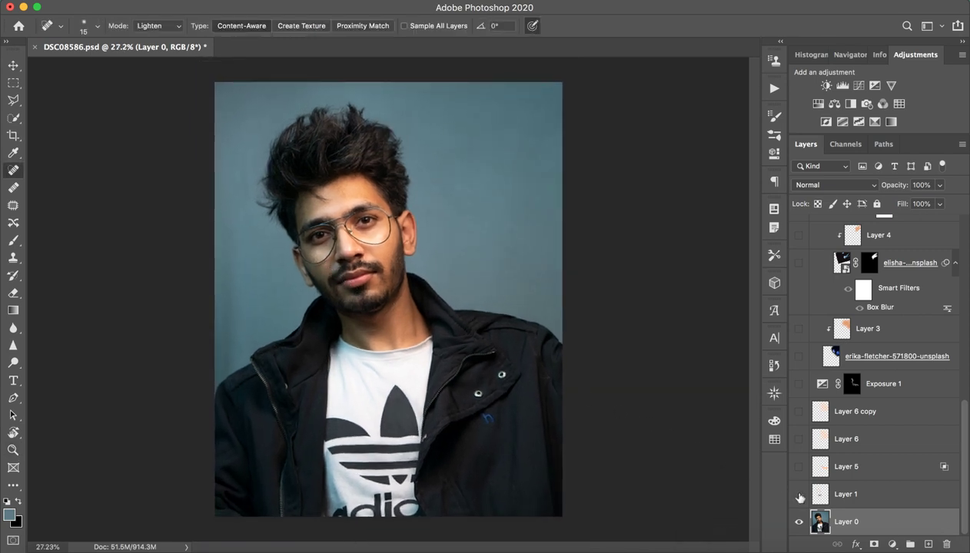
pyautogui.click(799, 496)
pyautogui.click(882, 450)
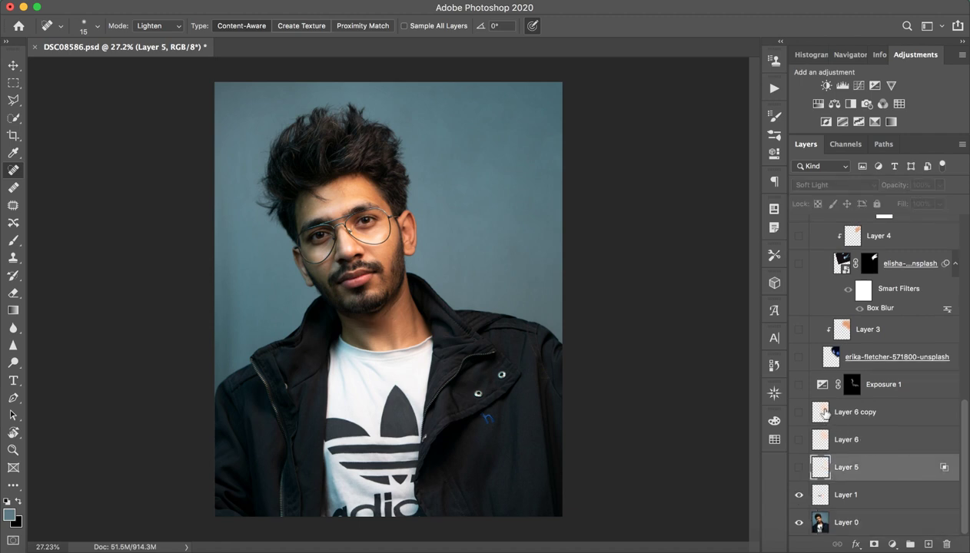
pyautogui.click(797, 385)
pyautogui.click(798, 357)
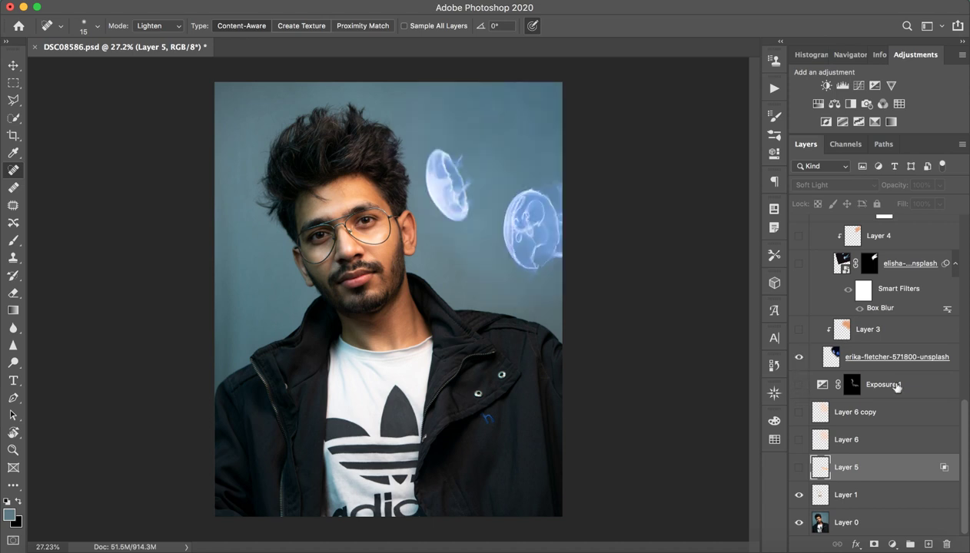
# - Test the tentacled jellyfish layer and a second jellyfish copy in the stack
pyautogui.scroll(1, 884, 383)
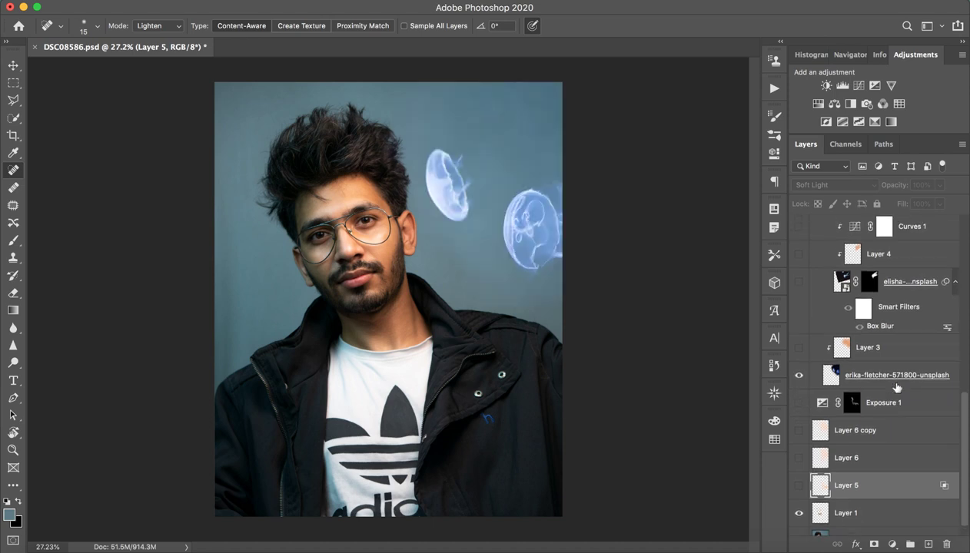
pyautogui.click(799, 282)
pyautogui.scroll(1, 799, 284)
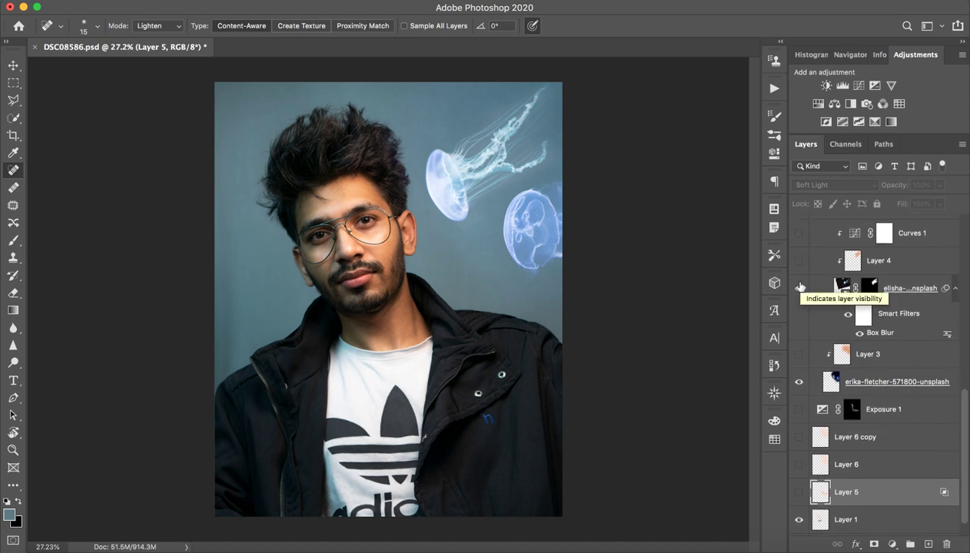
pyautogui.scroll(5, 799, 285)
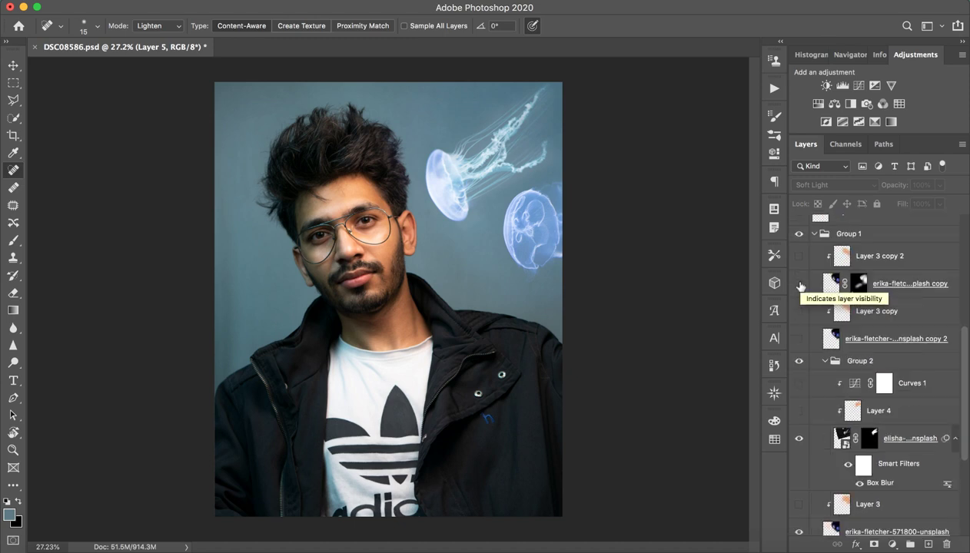
pyautogui.click(799, 339)
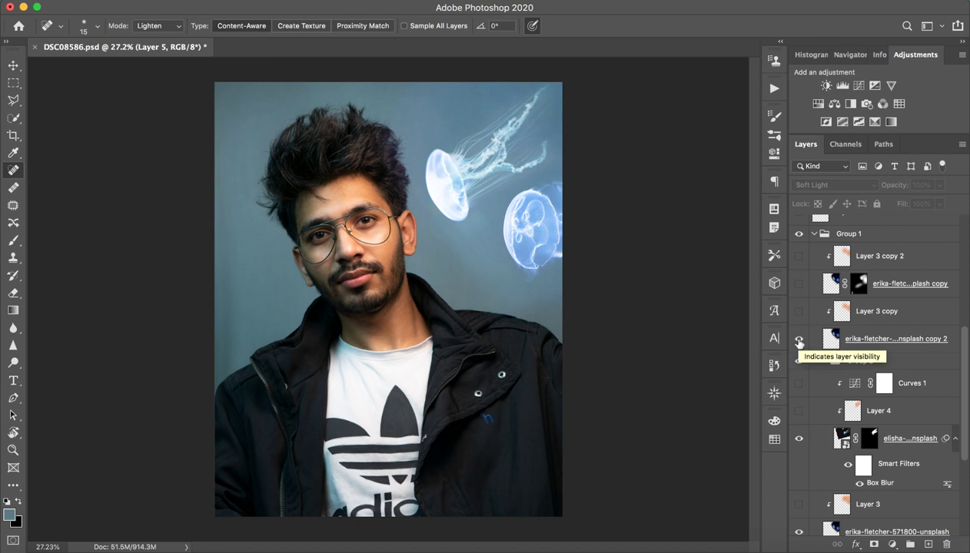
pyautogui.click(799, 341)
pyautogui.scroll(-1, 799, 343)
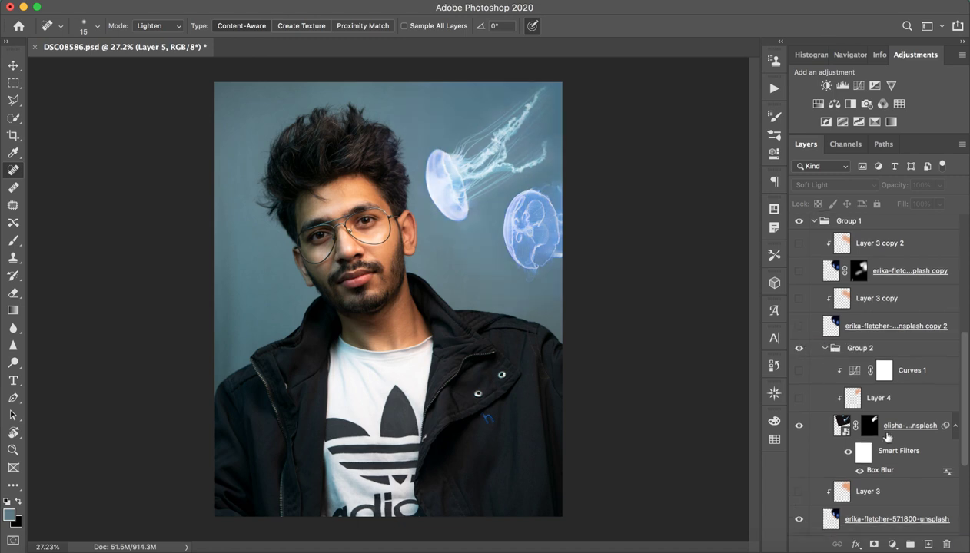
pyautogui.scroll(-3, 888, 437)
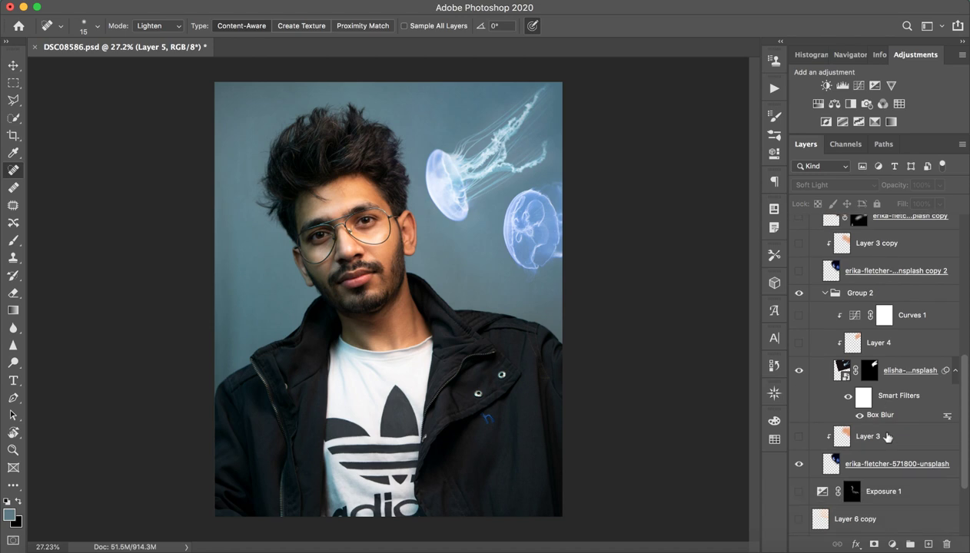
# - Collapse and hide Group 2, then select the erika-fletcher-571800-unsplash jellyfish layer
pyautogui.click(824, 295)
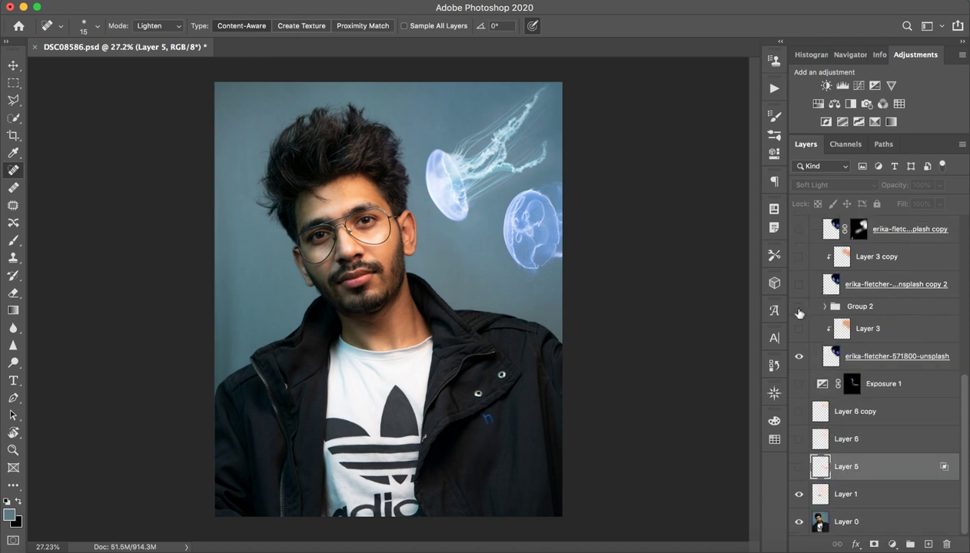
pyautogui.click(798, 309)
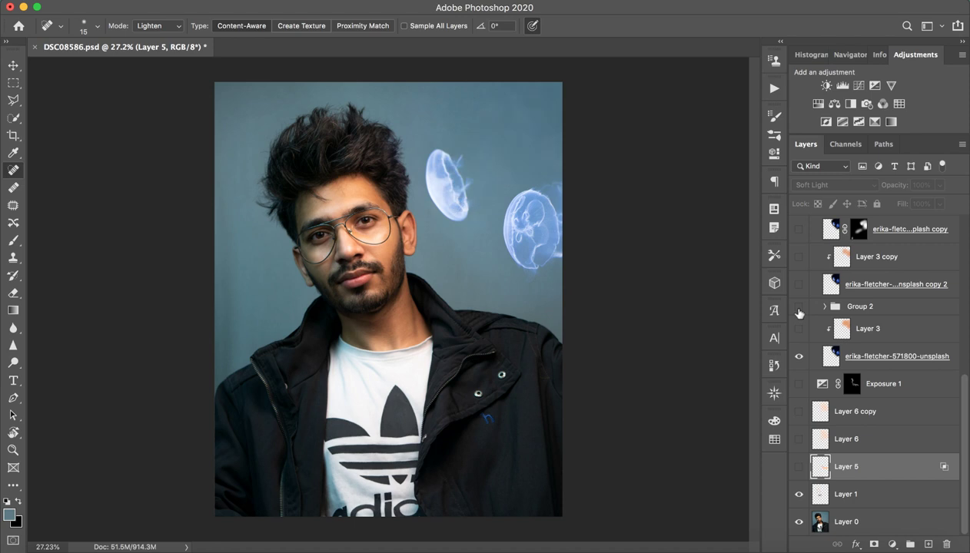
pyautogui.scroll(1, 798, 313)
pyautogui.scroll(1, 798, 313)
pyautogui.scroll(1, 798, 313)
pyautogui.scroll(1, 798, 313)
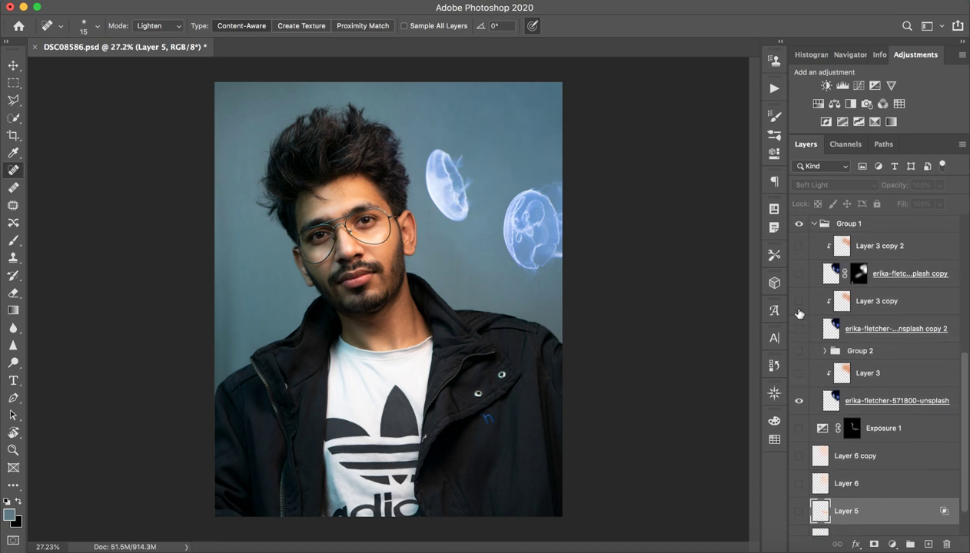
pyautogui.click(850, 401)
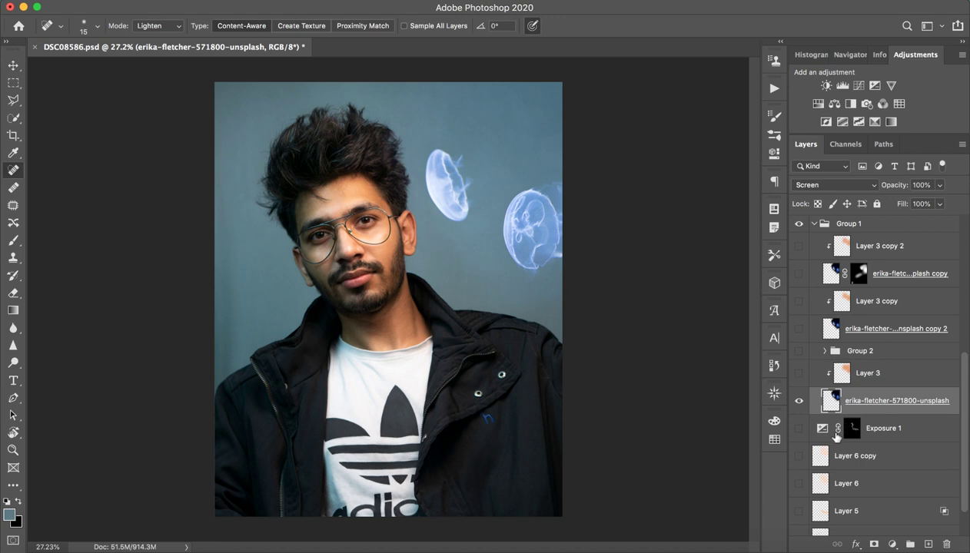
# - Keep the jellyfish in Screen blend mode and show Layer 3 to tint it peach
pyautogui.click(799, 400)
pyautogui.click(804, 186)
pyautogui.click(804, 186)
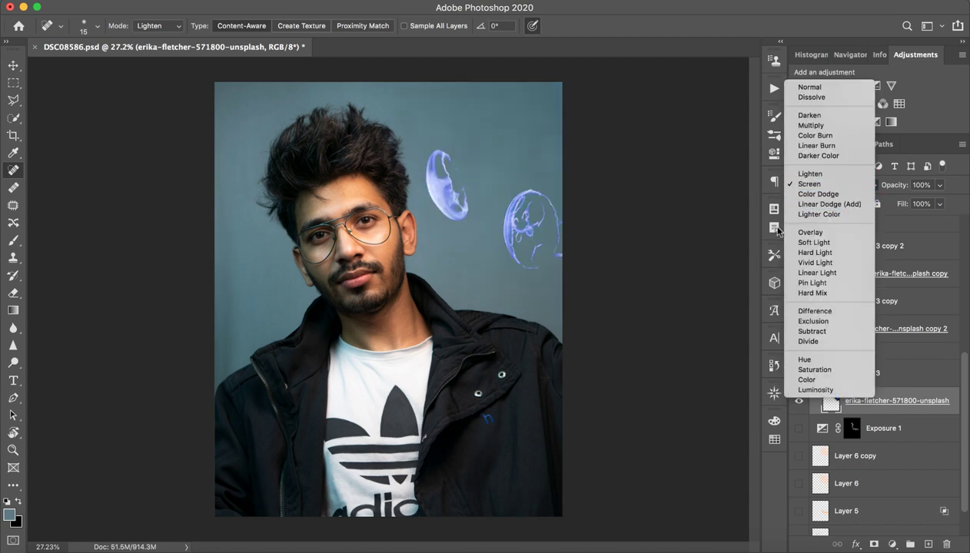
pyautogui.click(808, 184)
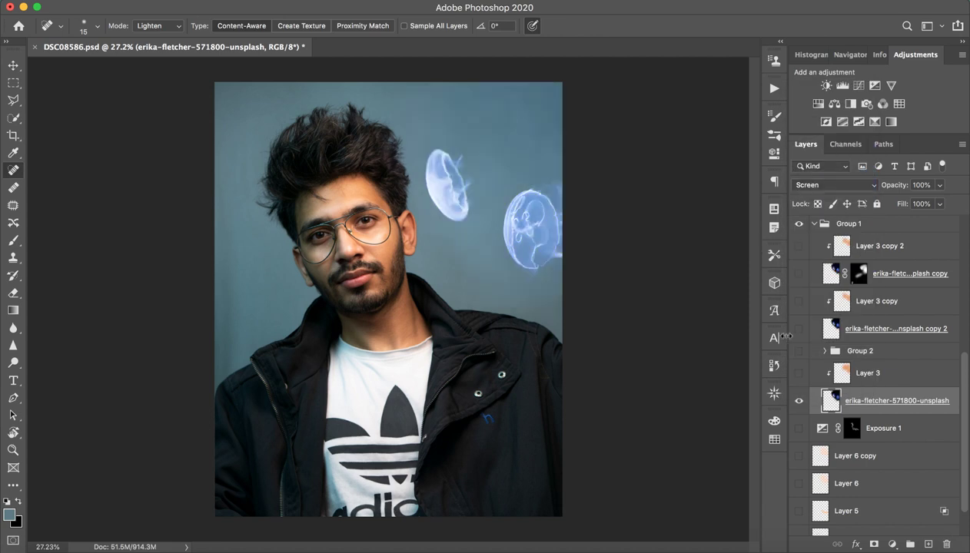
pyautogui.click(868, 371)
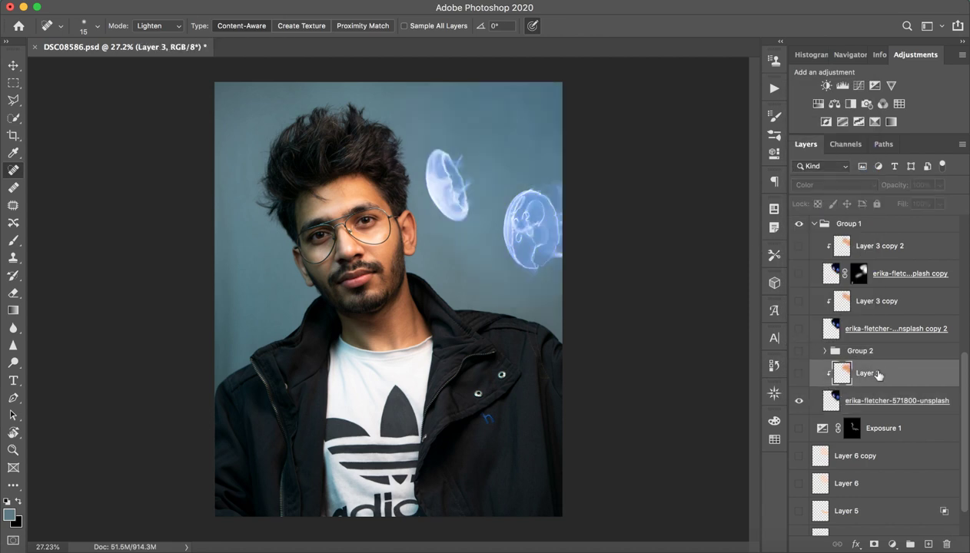
pyautogui.click(798, 372)
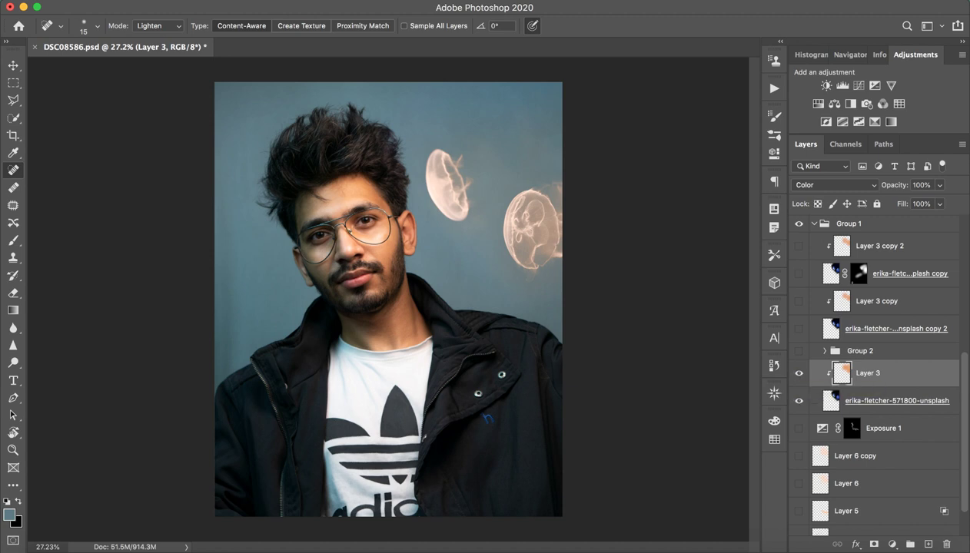
# - Set the foreground colour to bright orange #ff8420
pyautogui.click(9, 514)
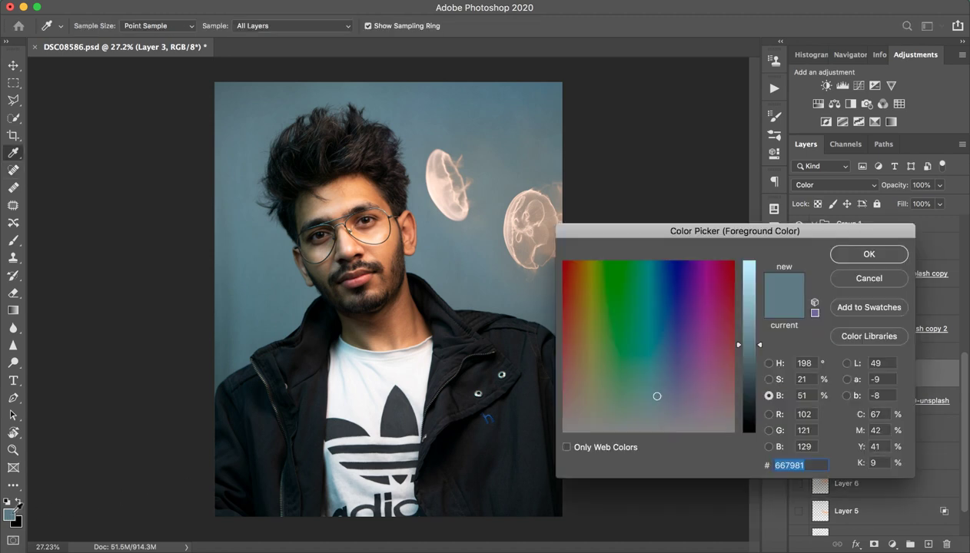
pyautogui.moveTo(646, 315); pyautogui.dragTo(580, 264)
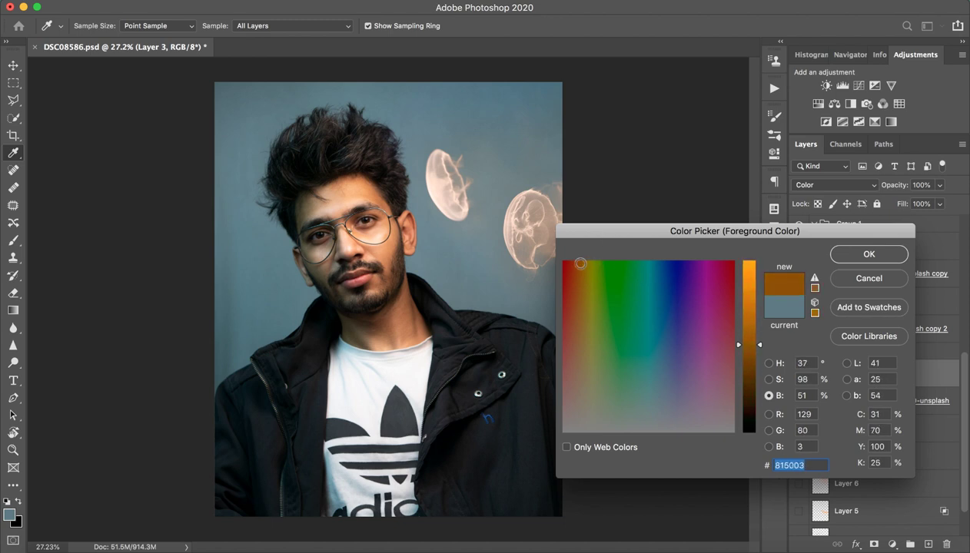
pyautogui.moveTo(735, 345); pyautogui.dragTo(738, 261)
pyautogui.moveTo(580, 264)
pyautogui.mouseDown()
pyautogui.moveTo(576, 290)
pyautogui.moveTo(569, 283)
pyautogui.moveTo(587, 281)
pyautogui.moveTo(574, 282)
pyautogui.mouseUp()
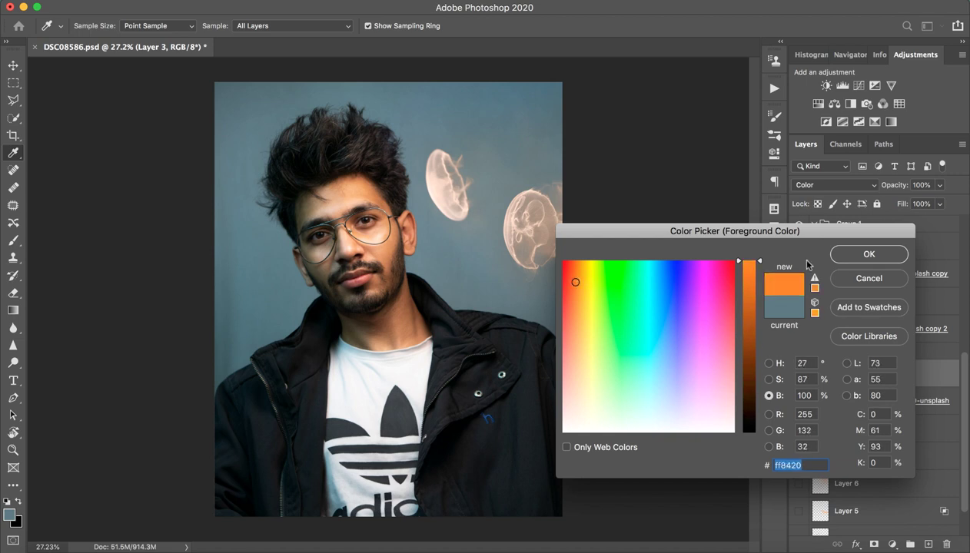
pyautogui.click(845, 260)
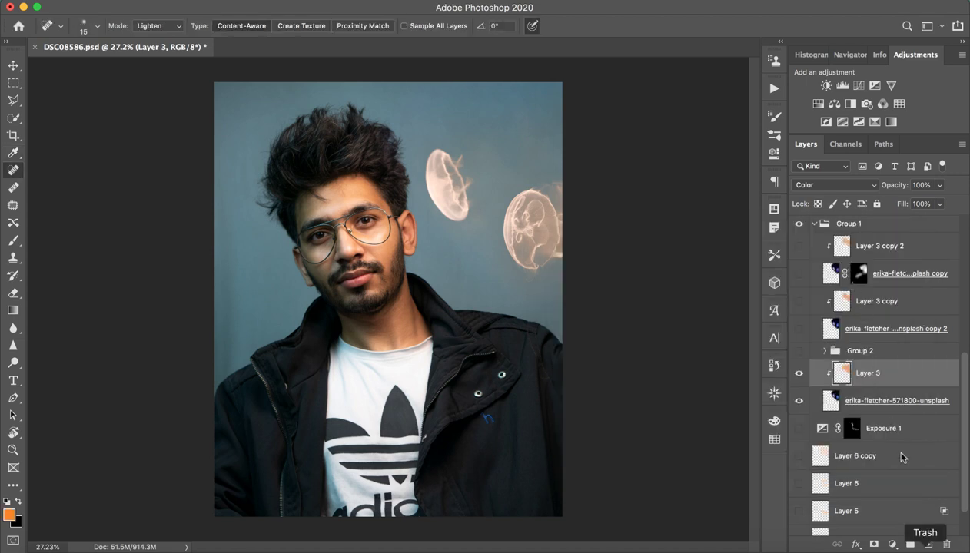
# - Add Layer 13 clipped to Layer 3 in Color mode and size the brush to about 1268 px
pyautogui.click(927, 546)
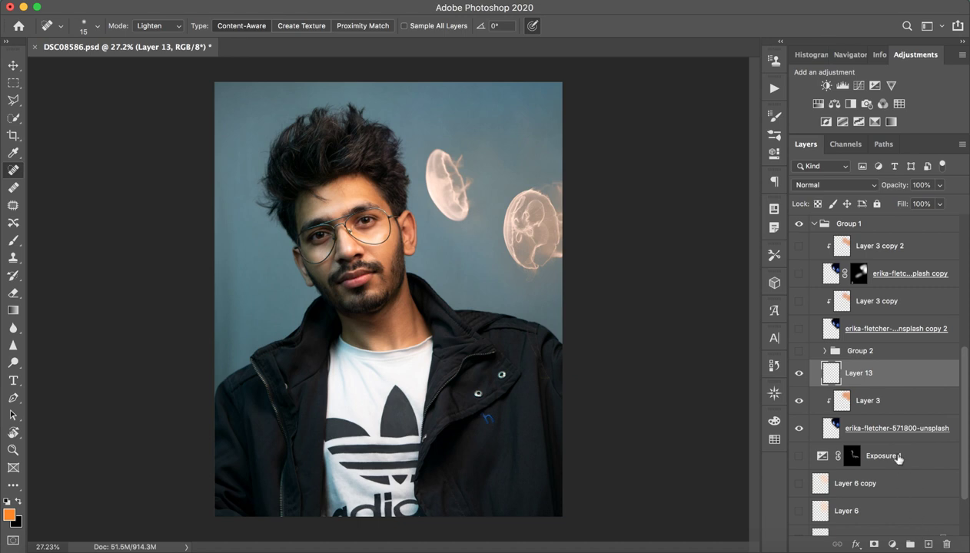
pyautogui.keyDown('alt'); pyautogui.click(874, 388); pyautogui.keyUp('alt')
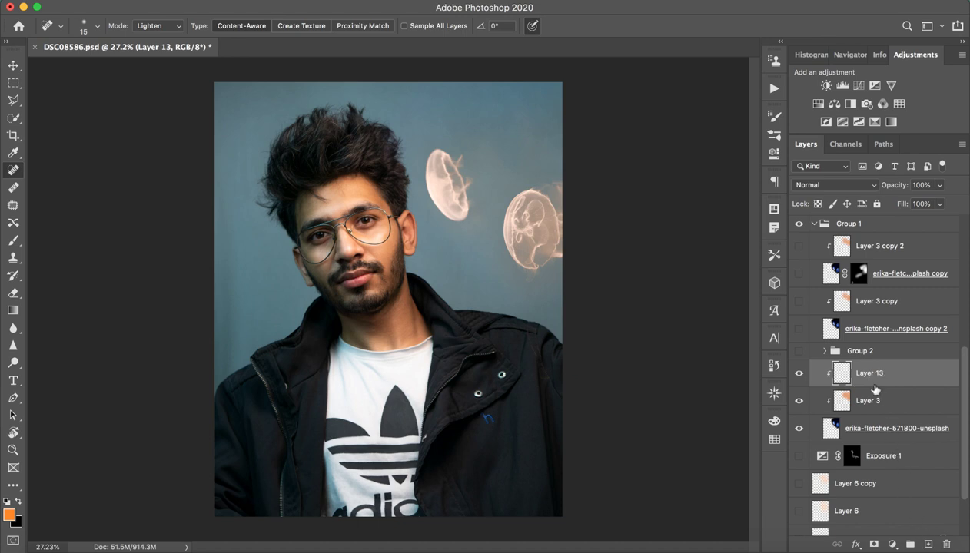
pyautogui.click(817, 185)
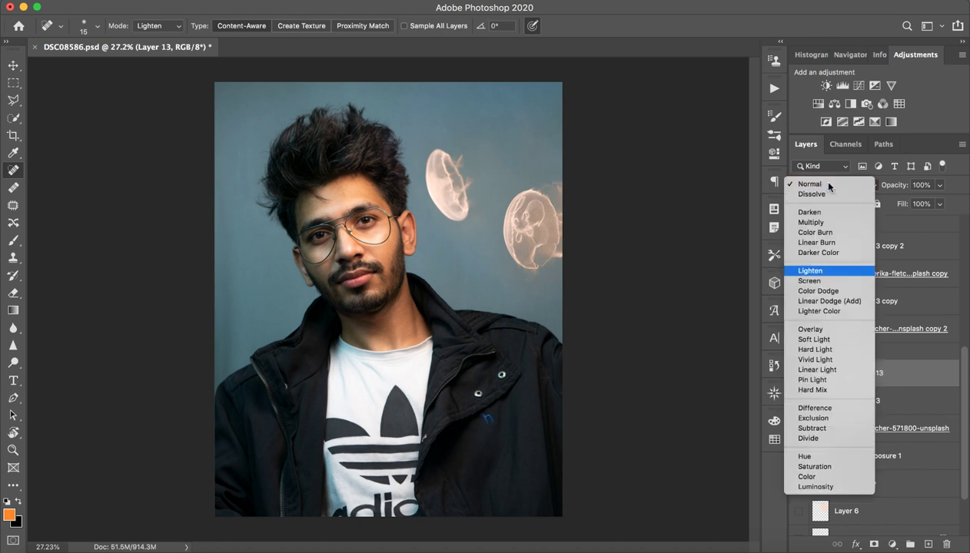
pyautogui.click(851, 477)
pyautogui.moveTo(518, 228); pyautogui.dragTo(623, 243)
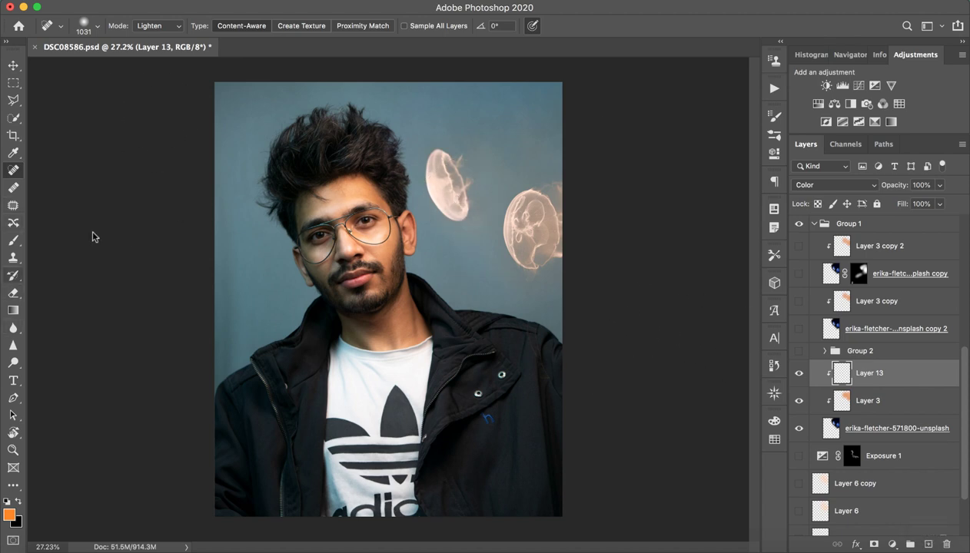
pyautogui.click(13, 241)
pyautogui.moveTo(444, 243)
pyautogui.mouseDown()
pyautogui.moveTo(513, 229)
pyautogui.moveTo(446, 184)
pyautogui.mouseUp()
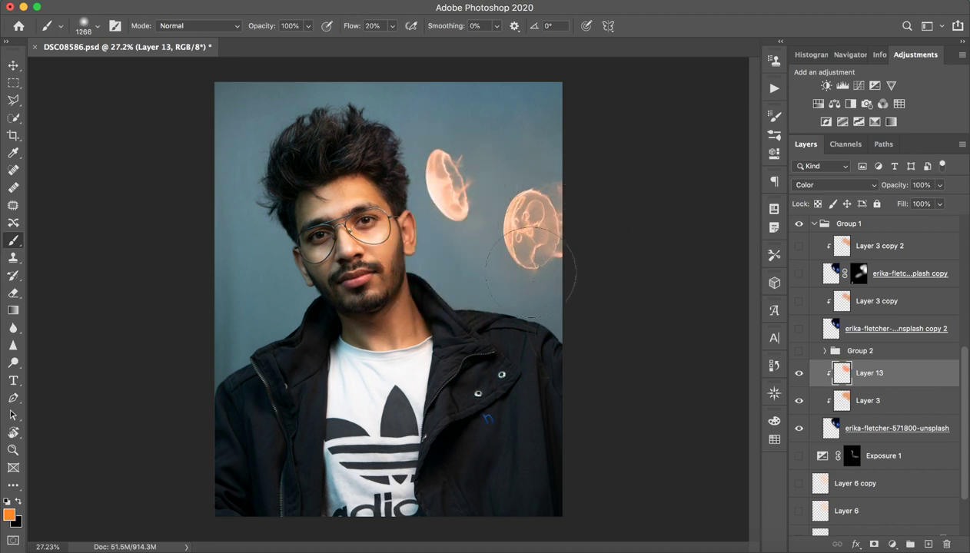
# - Compare and delete Layer 13, then show Group 2 with its jellyfish left in Screen mode
pyautogui.click(799, 374)
pyautogui.click(798, 373)
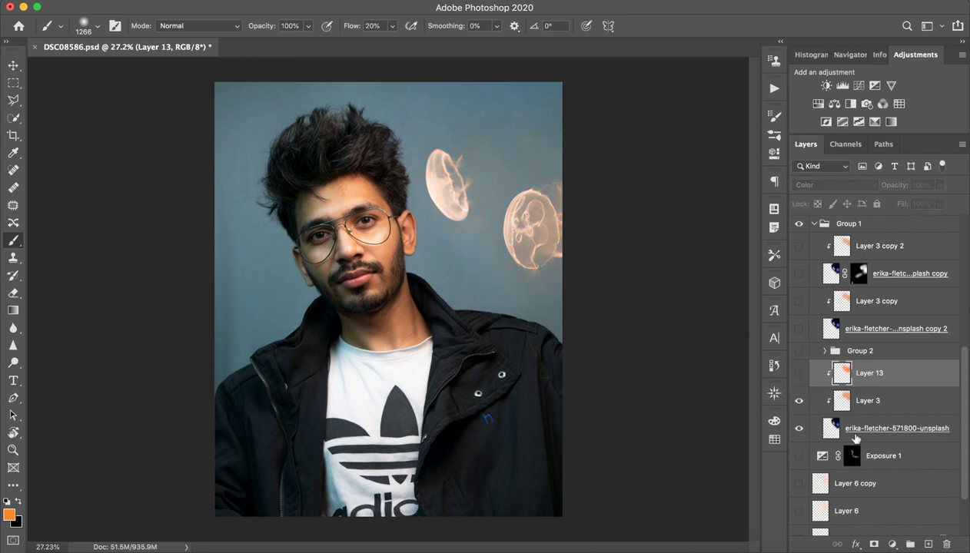
pyautogui.click(946, 544)
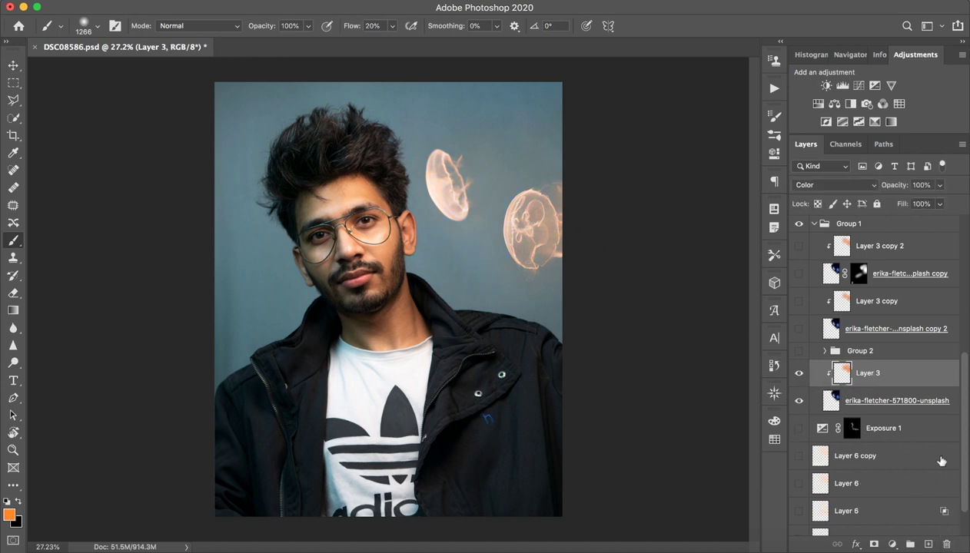
pyautogui.click(861, 350)
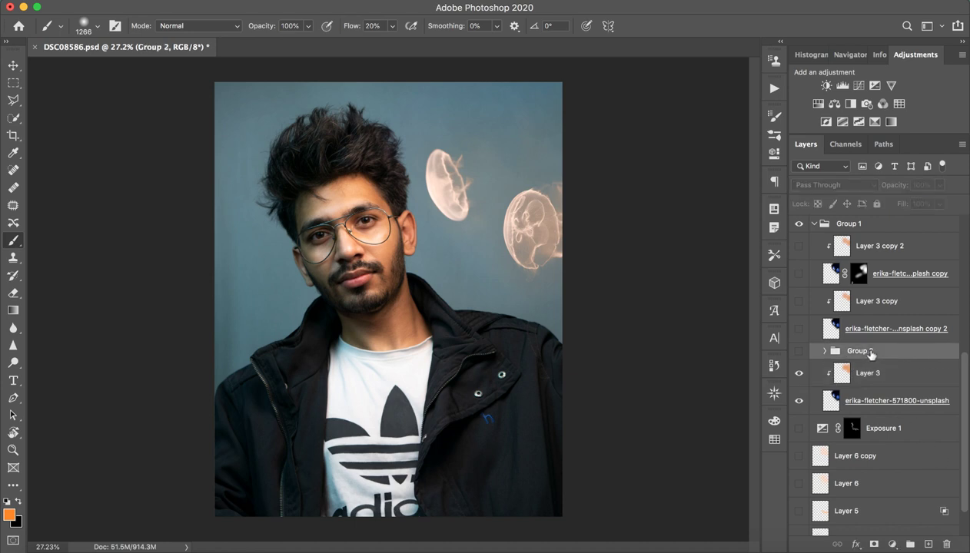
pyautogui.click(798, 350)
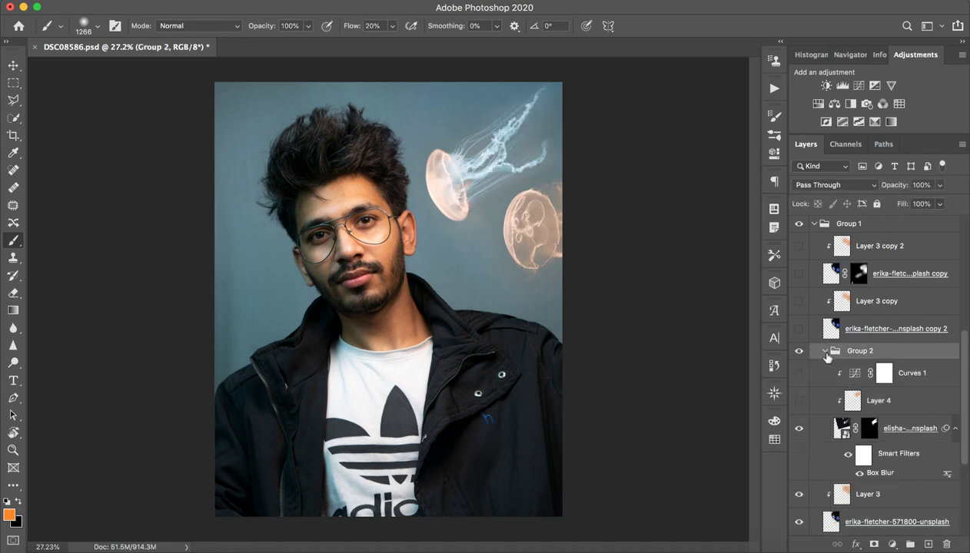
pyautogui.click(879, 428)
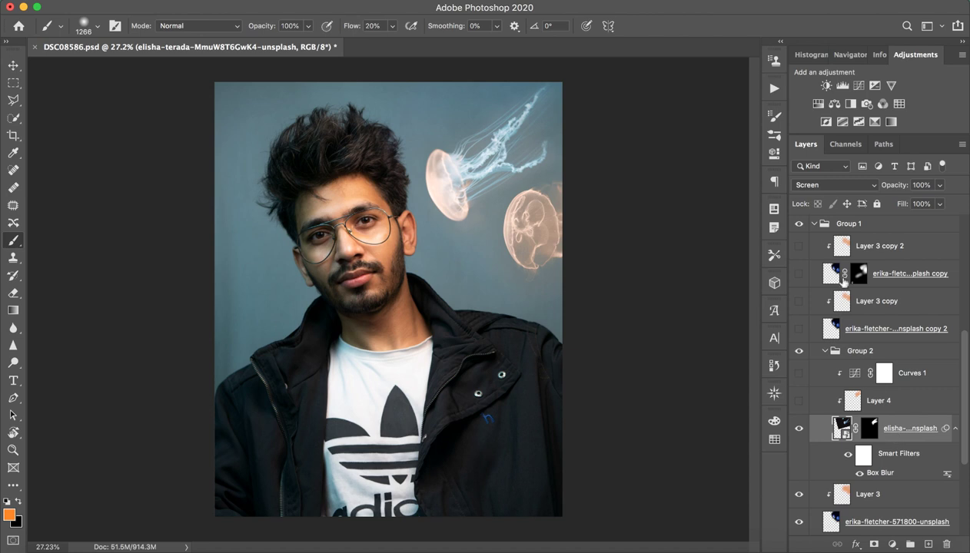
pyautogui.click(805, 187)
pyautogui.click(806, 192)
# - Show Layer 4 to warm the tentacled jellyfish and compare Curves 1, leaving it on
pyautogui.click(881, 401)
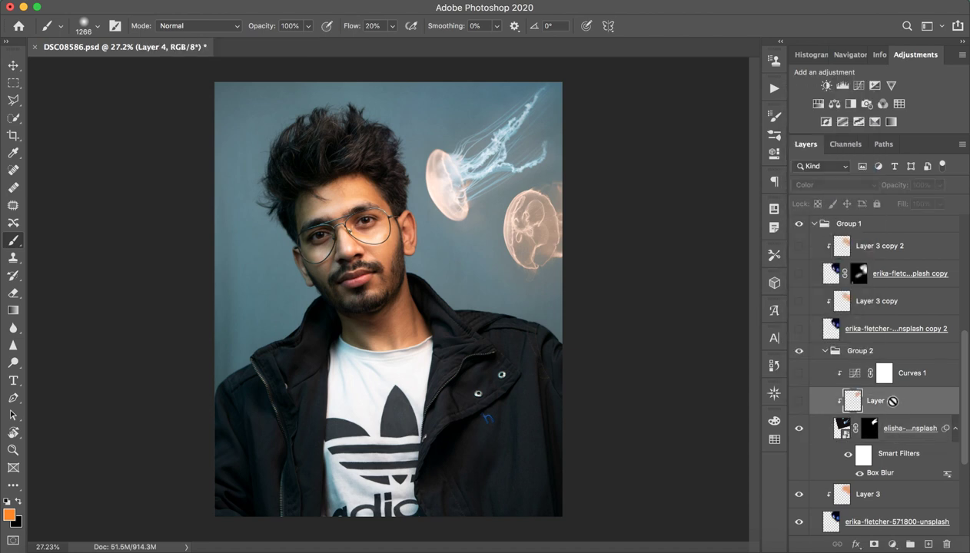
pyautogui.click(799, 401)
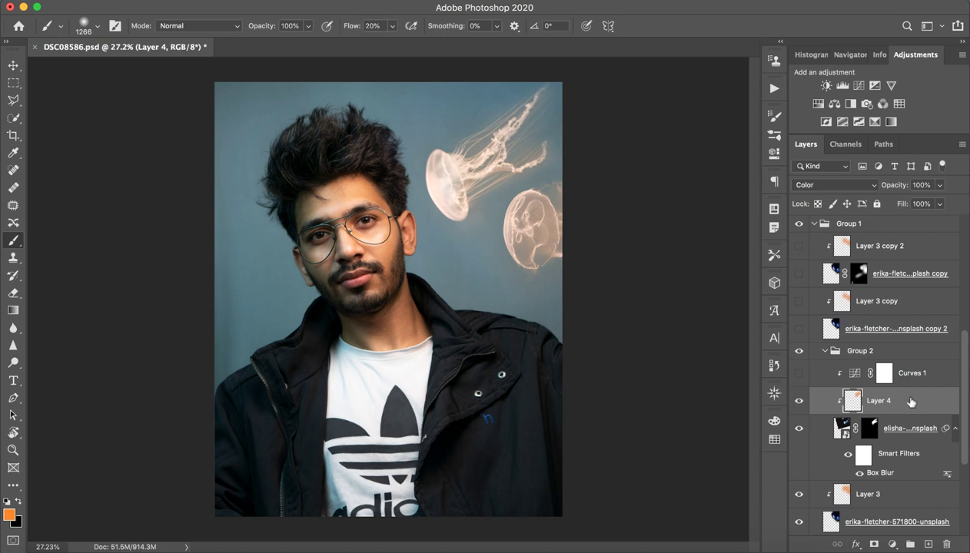
pyautogui.click(938, 388)
pyautogui.click(798, 374)
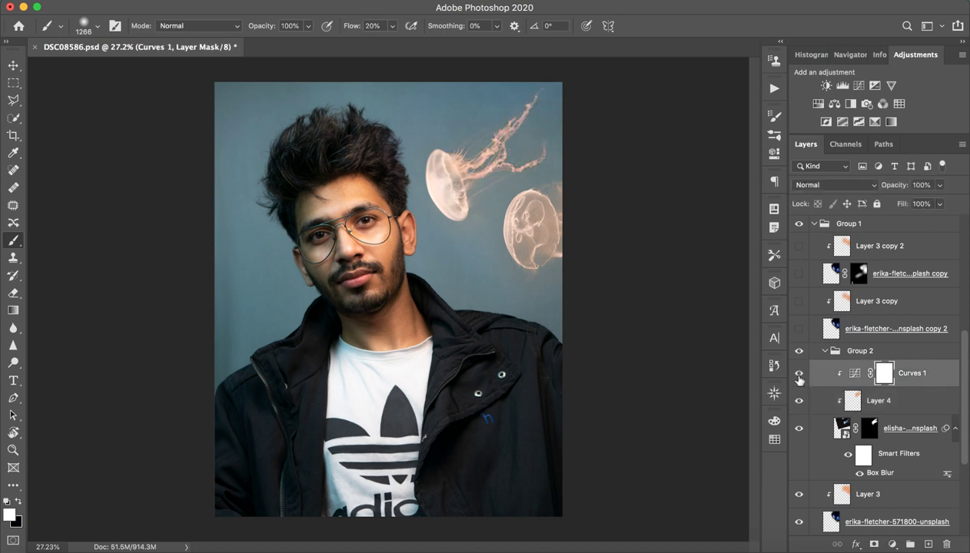
pyautogui.click(798, 373)
pyautogui.click(798, 374)
pyautogui.click(798, 374)
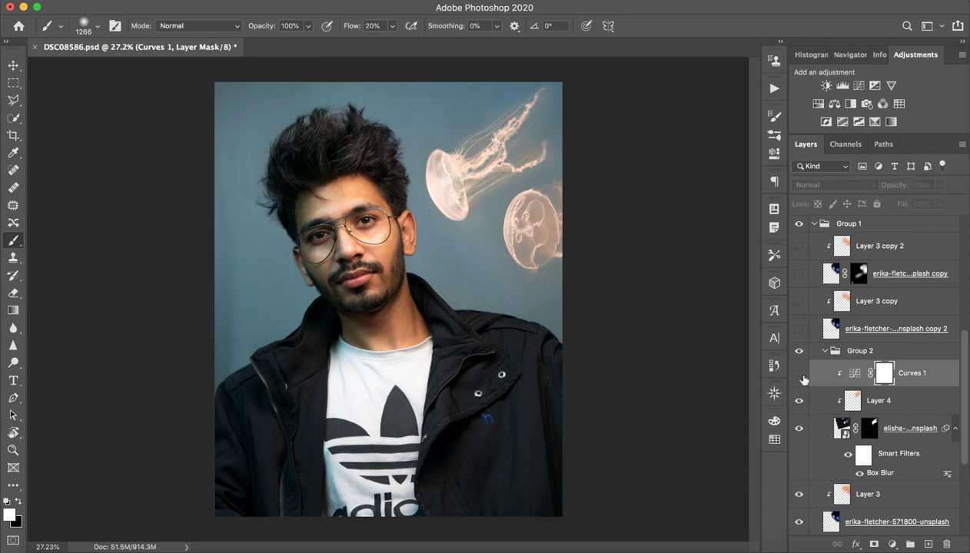
pyautogui.click(802, 379)
pyautogui.click(802, 379)
pyautogui.click(799, 380)
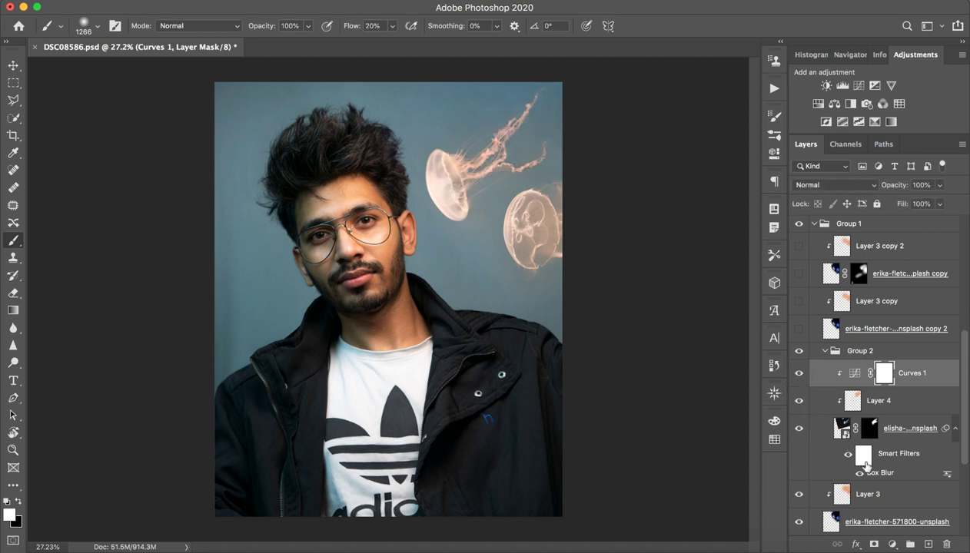
pyautogui.scroll(-1, 861, 464)
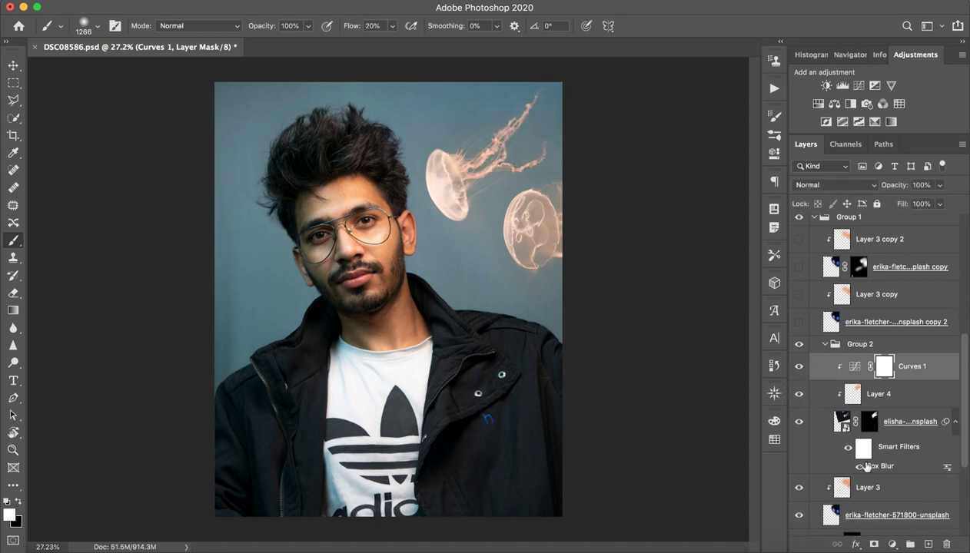
# - Inspect the Curves 1 settings, then collapse Group 2
pyautogui.doubleClick(859, 367)
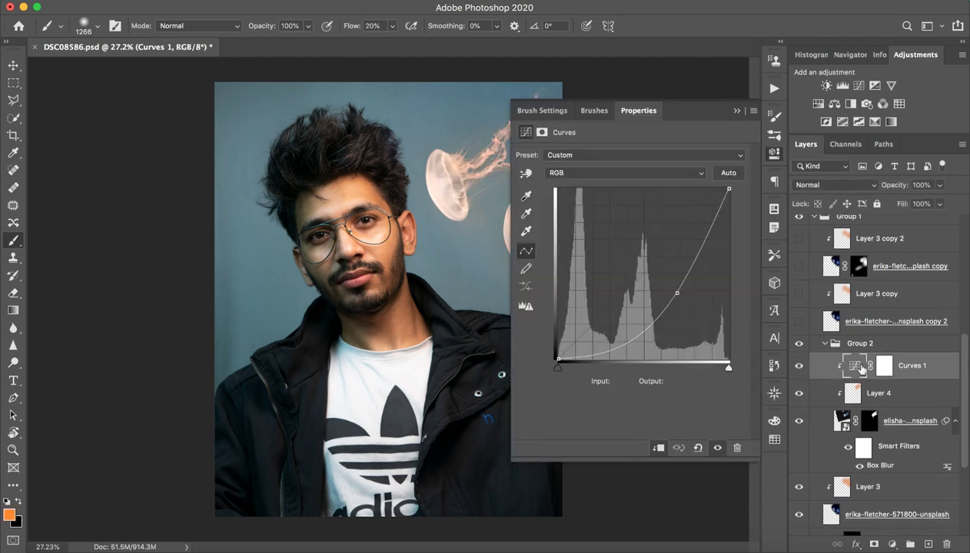
pyautogui.click(736, 111)
pyautogui.click(826, 343)
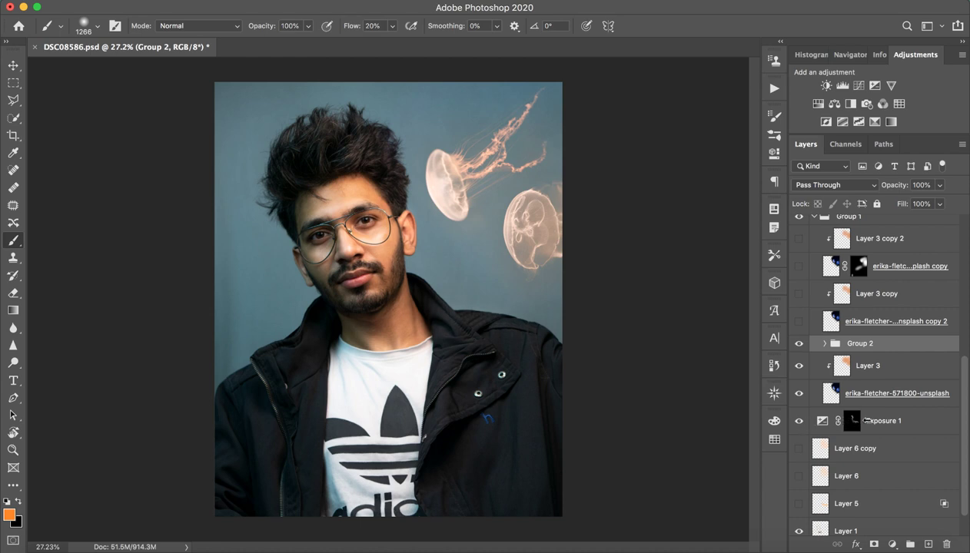
# - Inspect Exposure 1 and toggle it to compare the face brightening, leaving it on
pyautogui.click(889, 421)
pyautogui.doubleClick(823, 421)
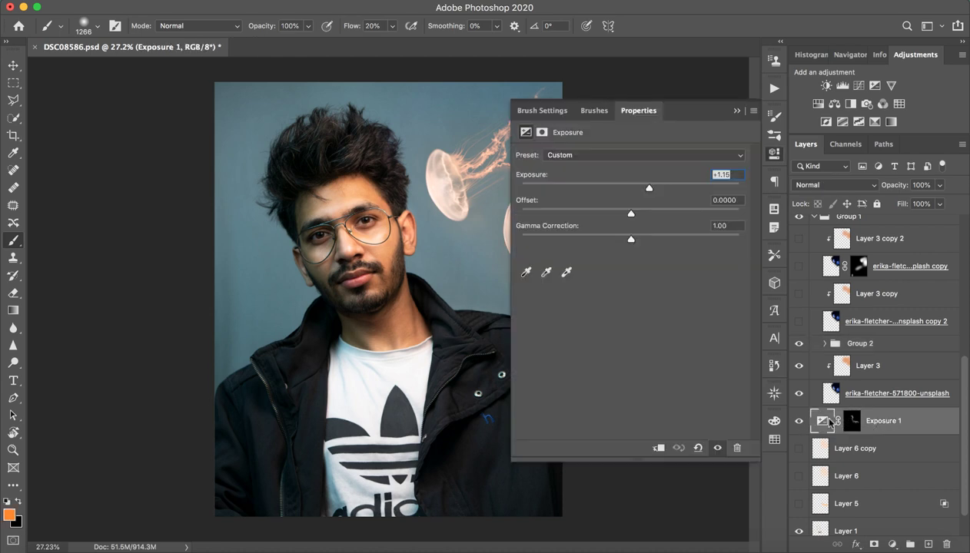
pyautogui.click(735, 111)
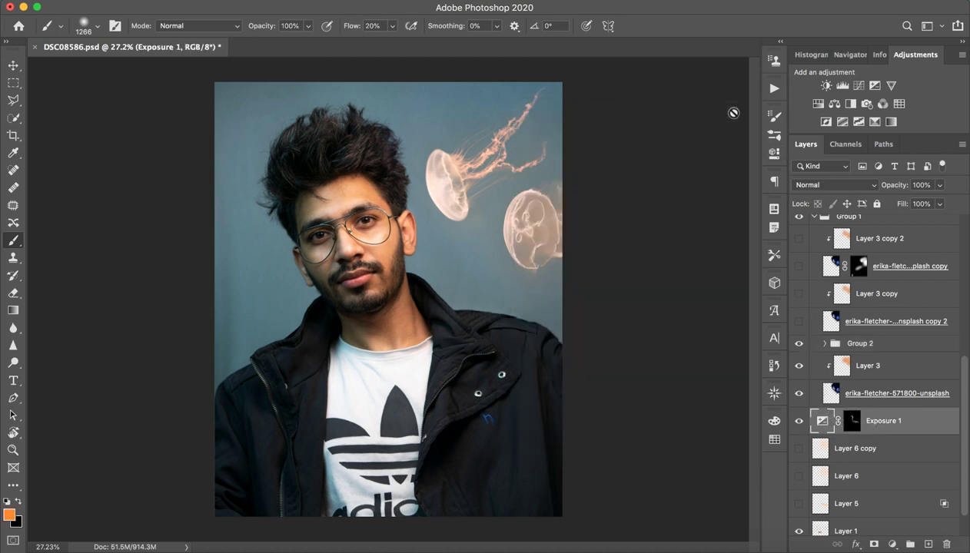
pyautogui.click(798, 421)
pyautogui.click(799, 421)
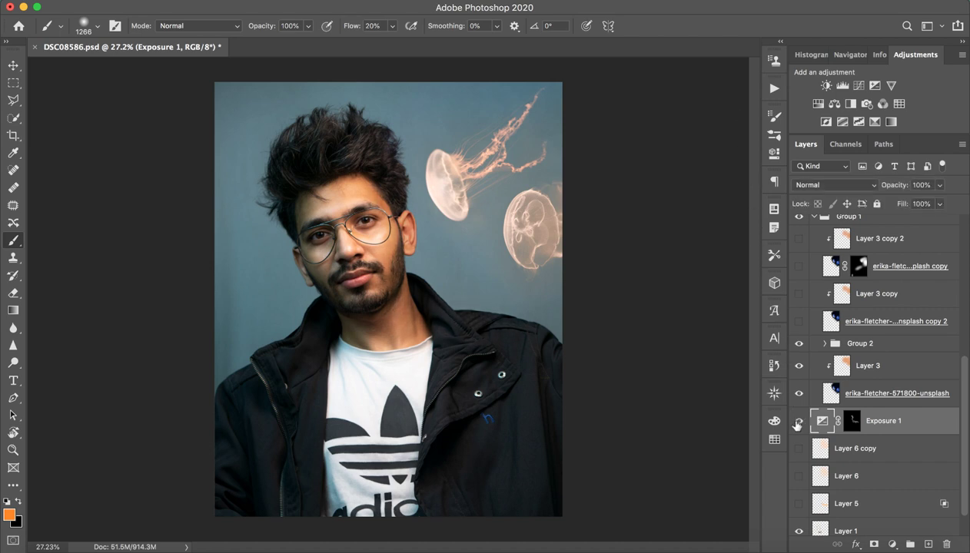
pyautogui.click(798, 421)
pyautogui.click(798, 421)
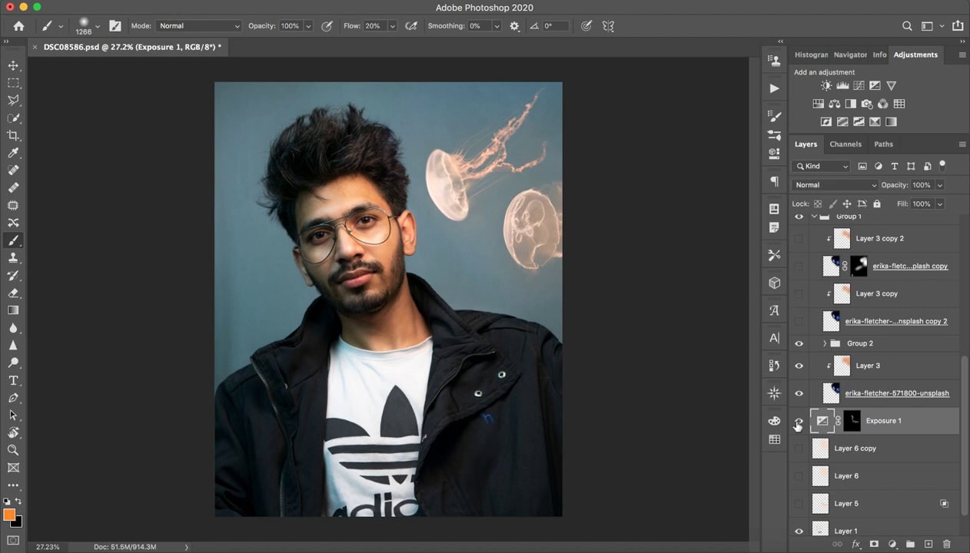
pyautogui.click(798, 448)
# - Show Layer 5 on the jacket shoulder, then undo the trial brown tint strokes
pyautogui.click(798, 506)
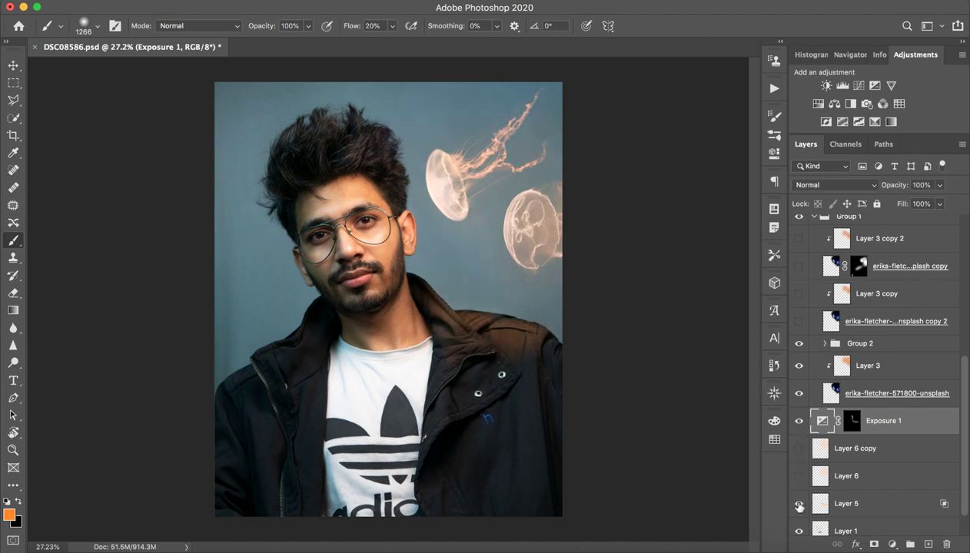
pyautogui.click(821, 503)
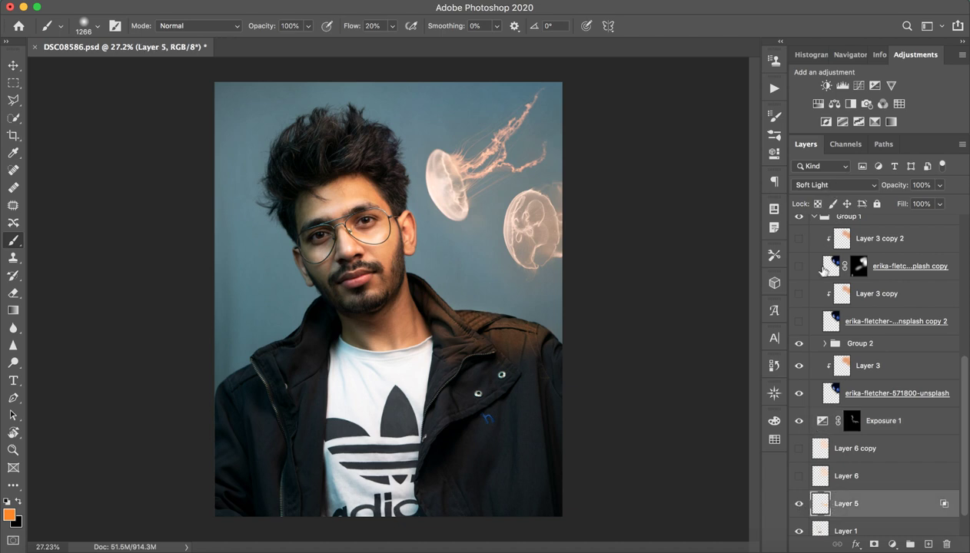
pyautogui.click(799, 503)
pyautogui.moveTo(521, 337)
pyautogui.mouseDown()
pyautogui.moveTo(511, 368)
pyautogui.moveTo(480, 361)
pyautogui.moveTo(513, 422)
pyautogui.moveTo(444, 317)
pyautogui.moveTo(347, 299)
pyautogui.moveTo(286, 350)
pyautogui.moveTo(254, 400)
pyautogui.mouseUp()
pyautogui.hotkey('ctrl', 'z')
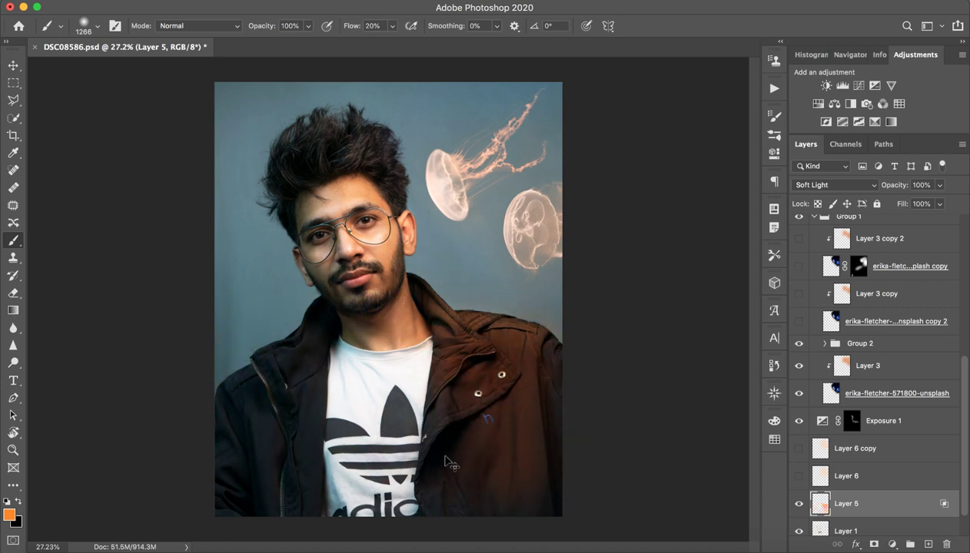
pyautogui.hotkey('ctrl', 'z')
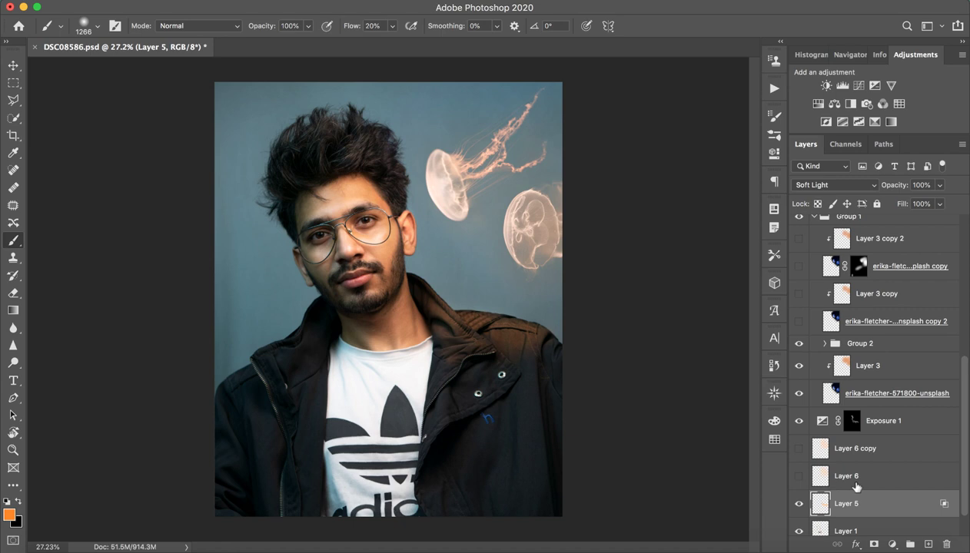
# - Make Layer 6 visible and paint a faint glow over the jellyfish at 1% flow
pyautogui.click(837, 478)
pyautogui.click(798, 476)
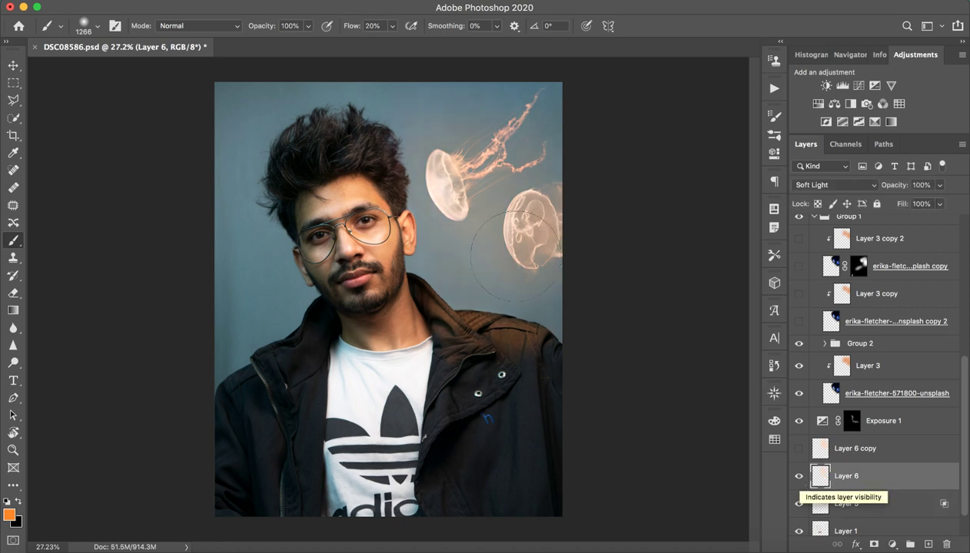
pyautogui.moveTo(349, 28); pyautogui.dragTo(295, 33)
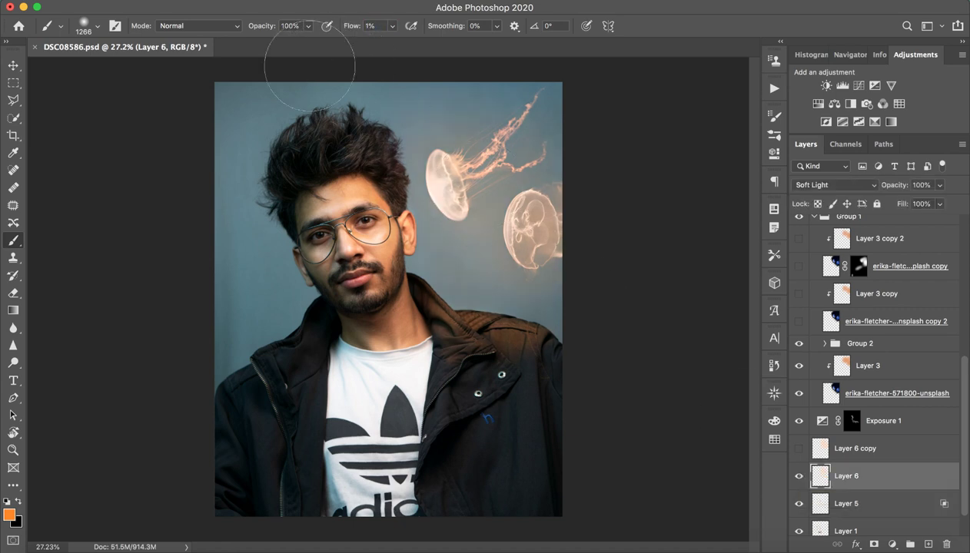
pyautogui.moveTo(509, 193); pyautogui.dragTo(568, 195)
pyautogui.moveTo(339, 166); pyautogui.dragTo(543, 222)
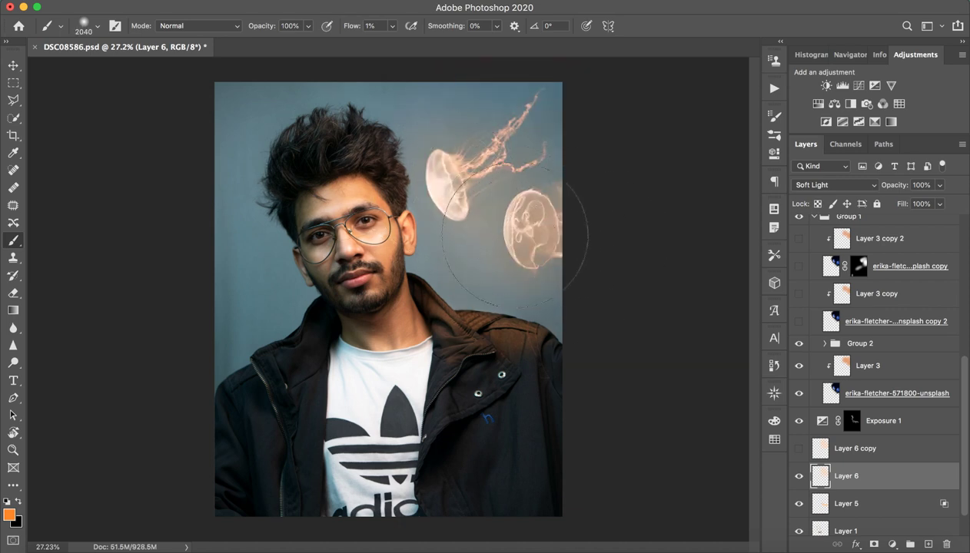
# - Turn on Layer 6 copy, keeping its blend mode on Soft Light after trying Normal
pyautogui.click(798, 449)
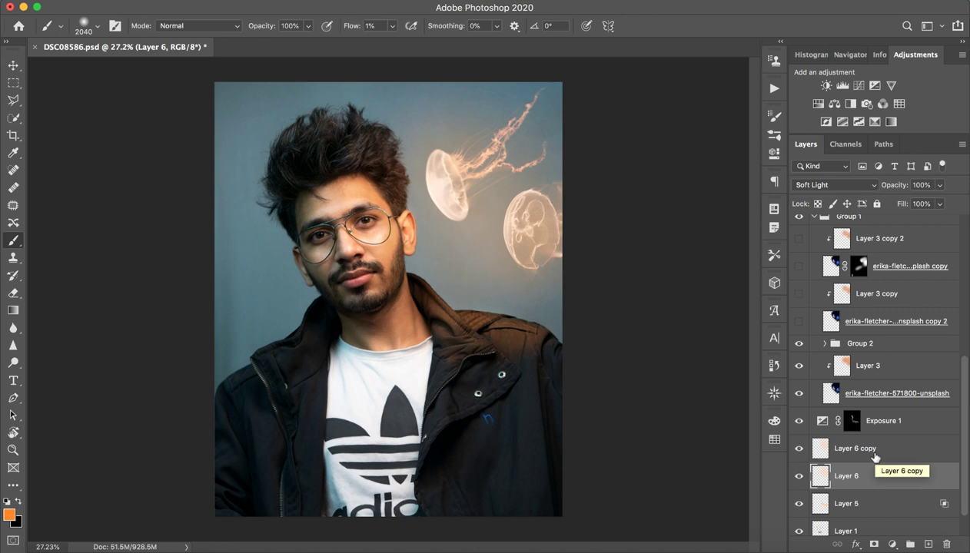
pyautogui.click(875, 458)
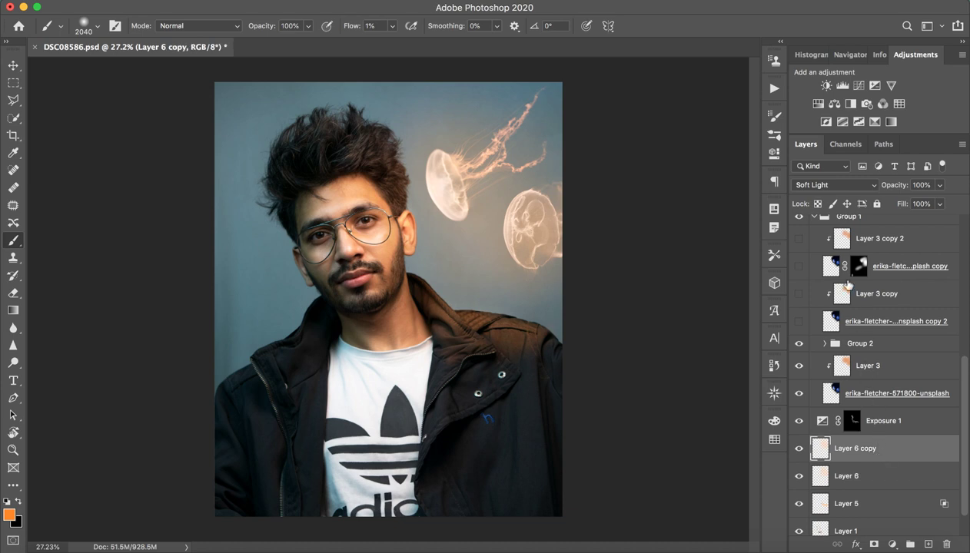
pyautogui.click(826, 185)
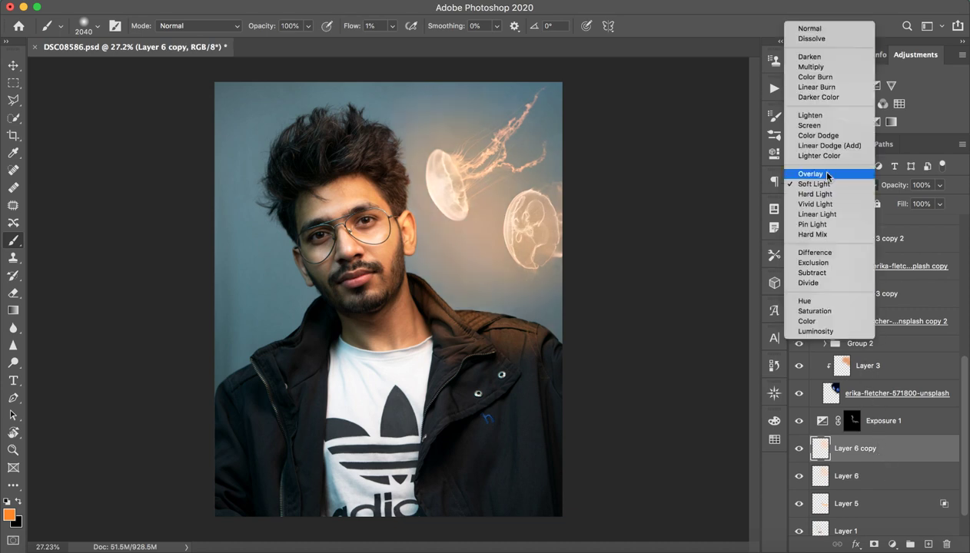
pyautogui.click(840, 28)
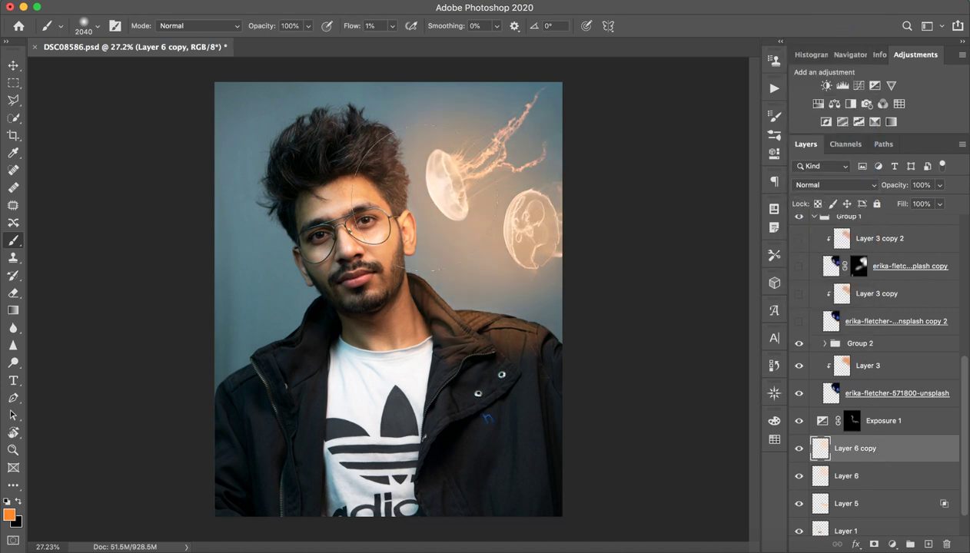
pyautogui.hotkey('ctrl', 'z')
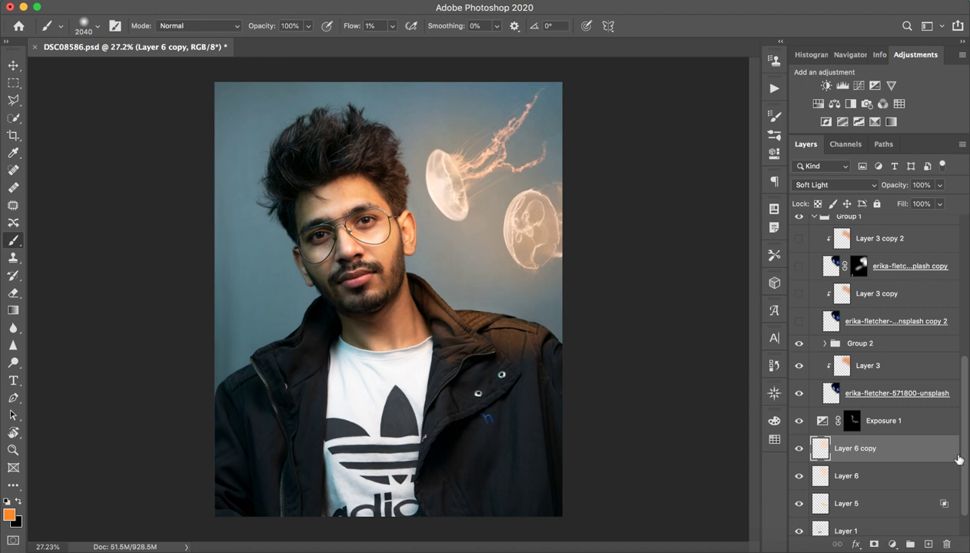
pyautogui.scroll(3, 894, 393)
# - Show the Screen-mode and Color Dodge jellyfish copy layers
pyautogui.scroll(2, 894, 393)
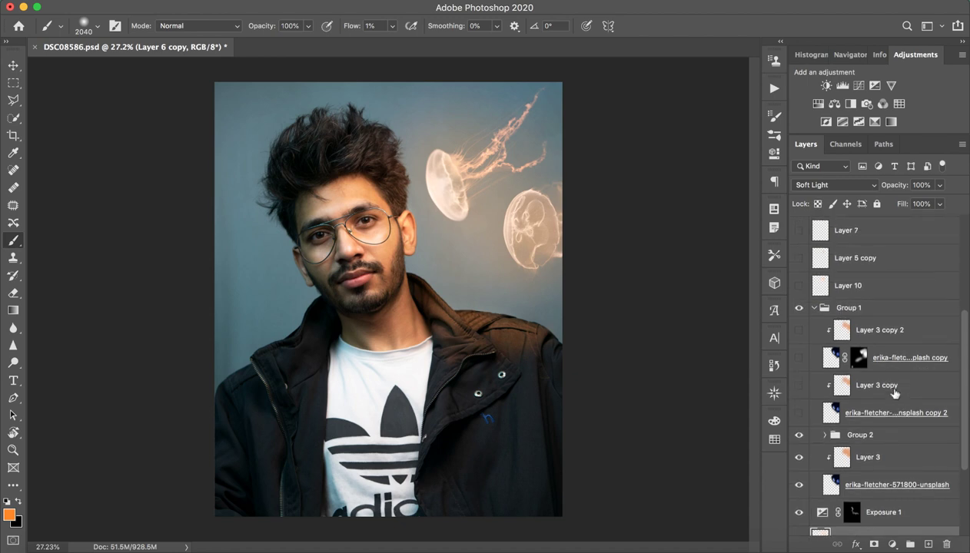
pyautogui.click(799, 415)
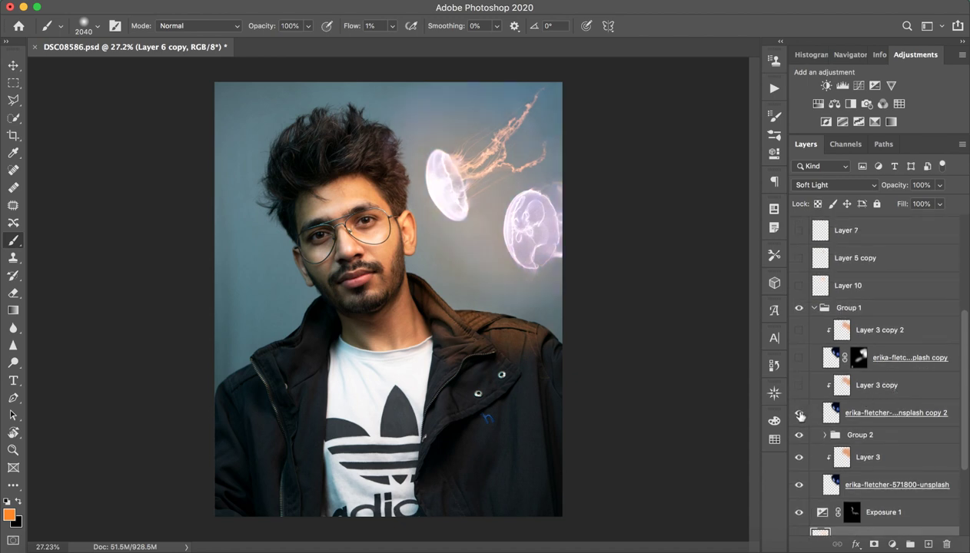
pyautogui.click(868, 416)
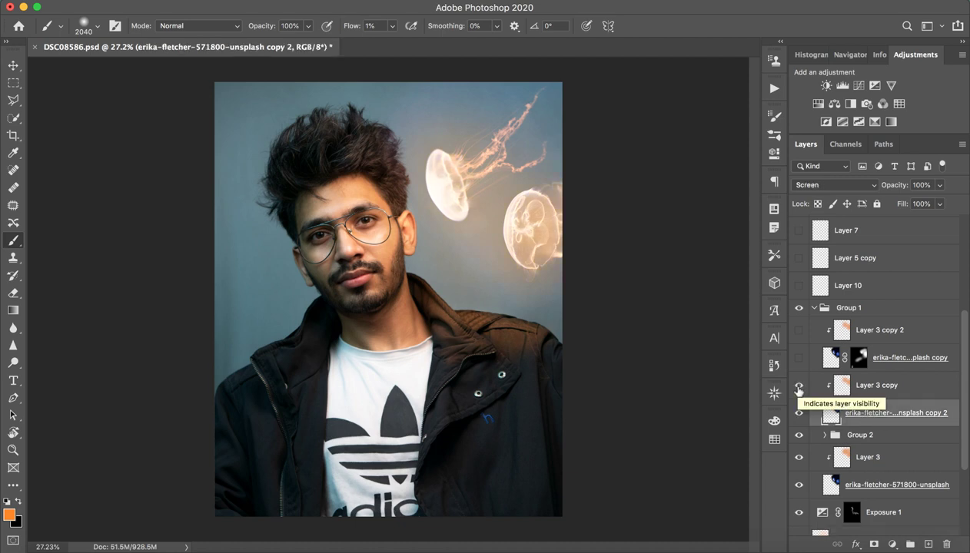
pyautogui.click(878, 361)
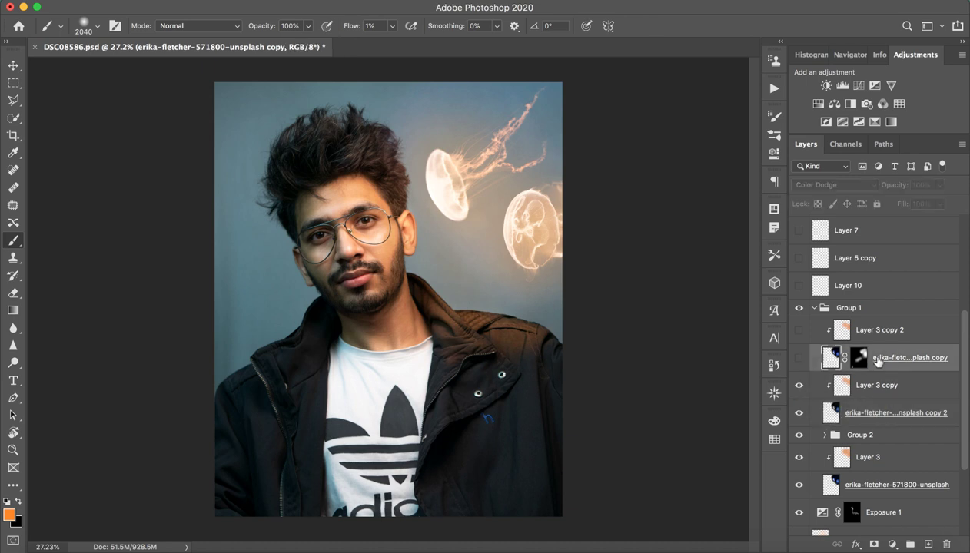
pyautogui.click(799, 358)
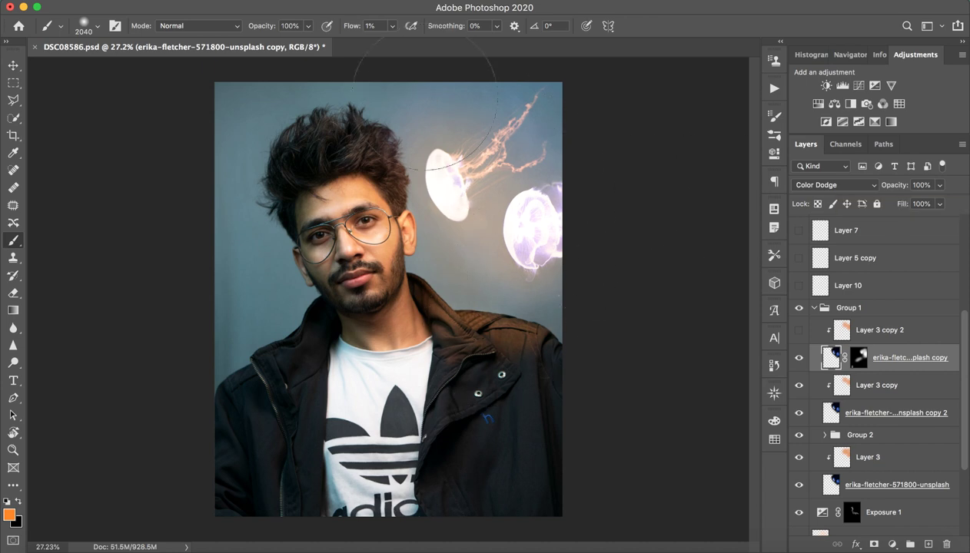
# - Turn on Layer 3 copy 2 in Color mode, then collapse Group 1
pyautogui.click(798, 331)
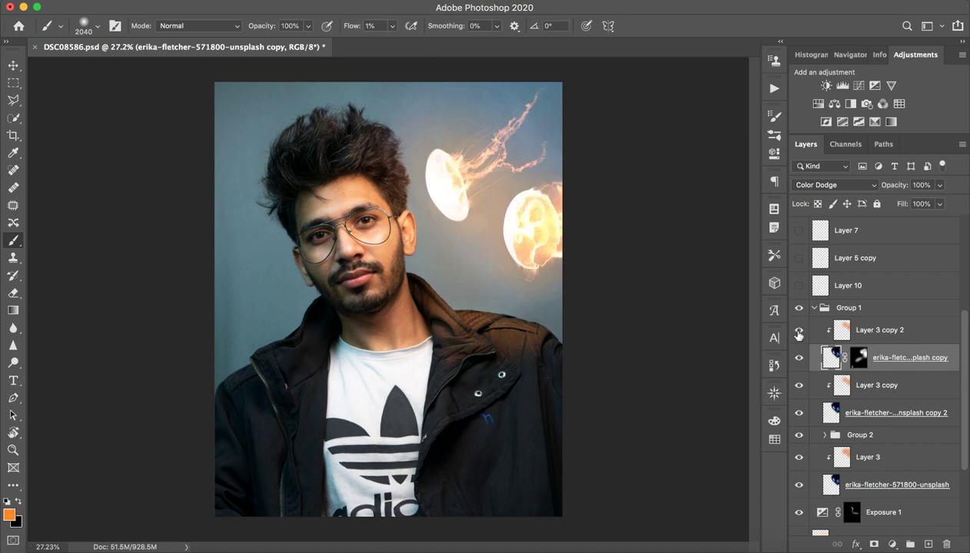
pyautogui.click(906, 336)
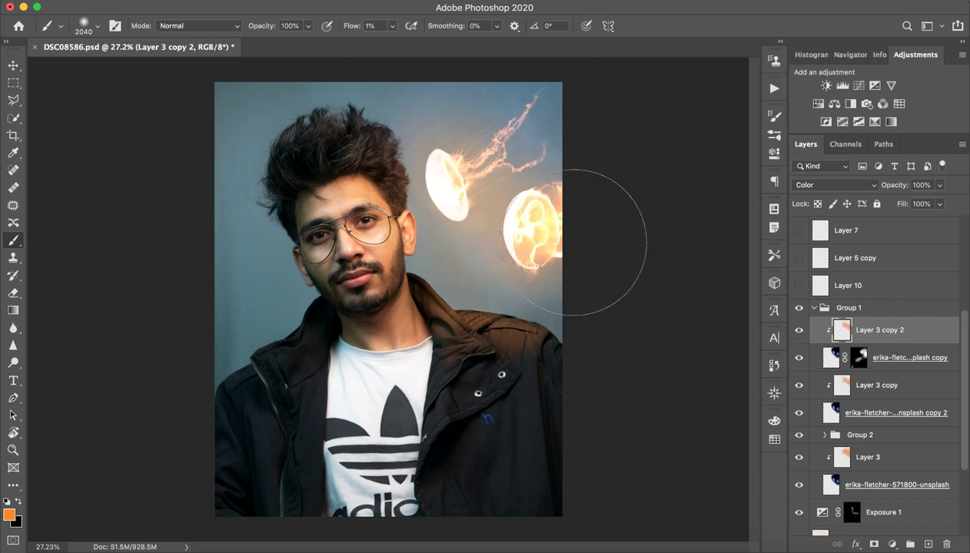
pyautogui.click(813, 186)
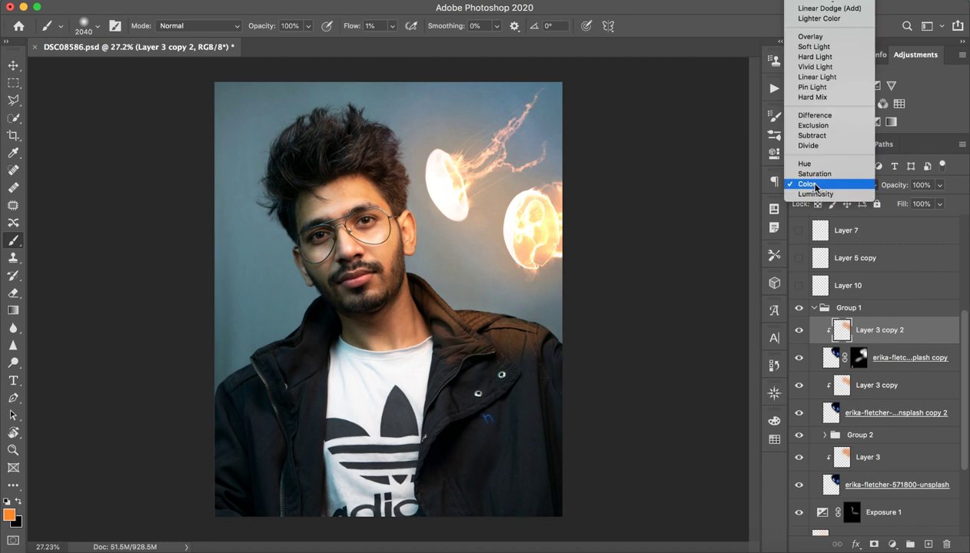
pyautogui.click(671, 345)
pyautogui.click(894, 357)
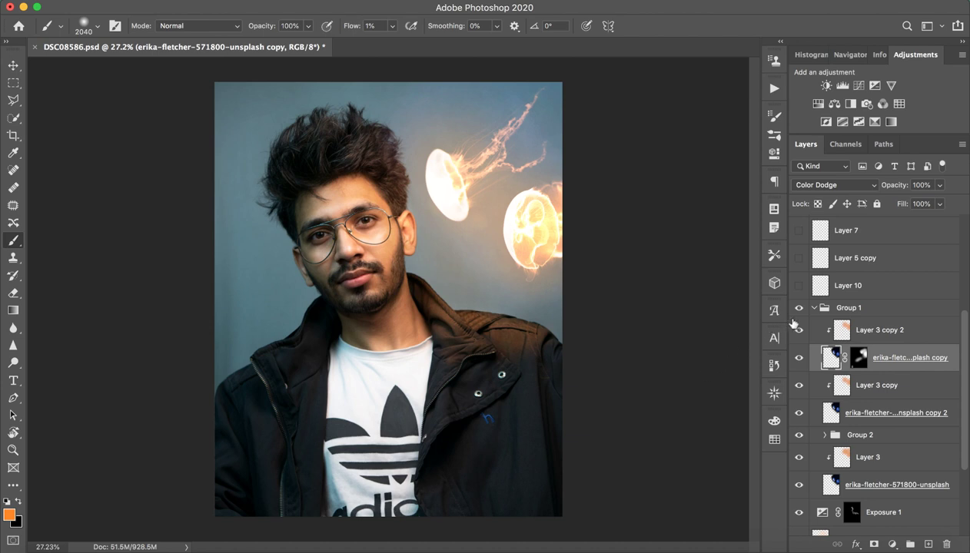
pyautogui.click(813, 308)
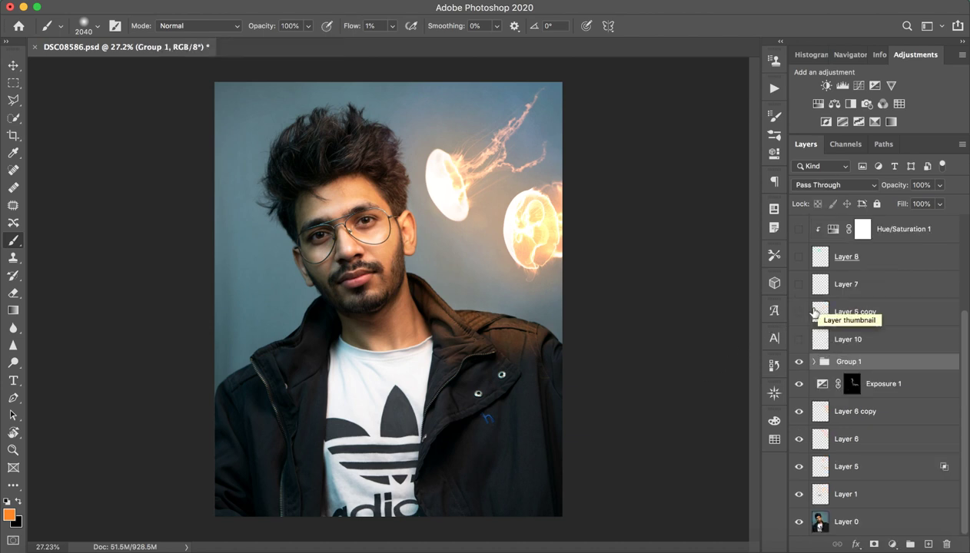
# - Select Layer 10 and turn it on in Overlay mode
pyautogui.scroll(2, 813, 312)
pyautogui.click(821, 384)
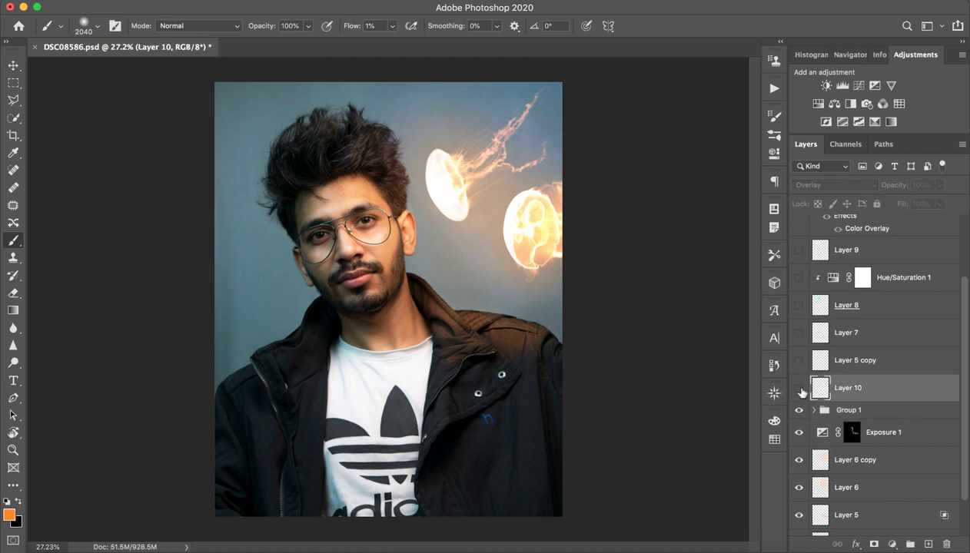
pyautogui.click(799, 388)
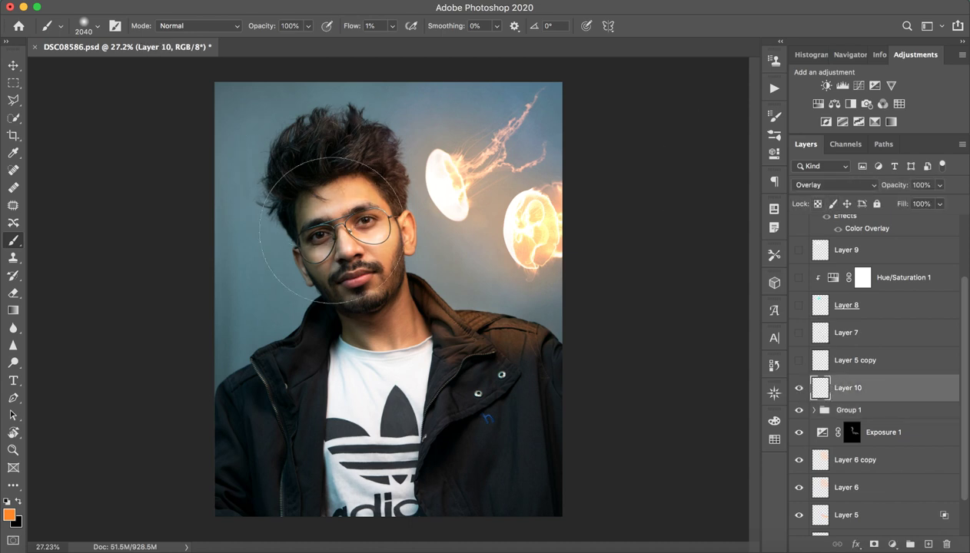
# - Set up a white brush while zooming on the face, then compare with Layer 10 toggled
pyautogui.press('z')
pyautogui.moveTo(364, 186); pyautogui.dragTo(461, 201)
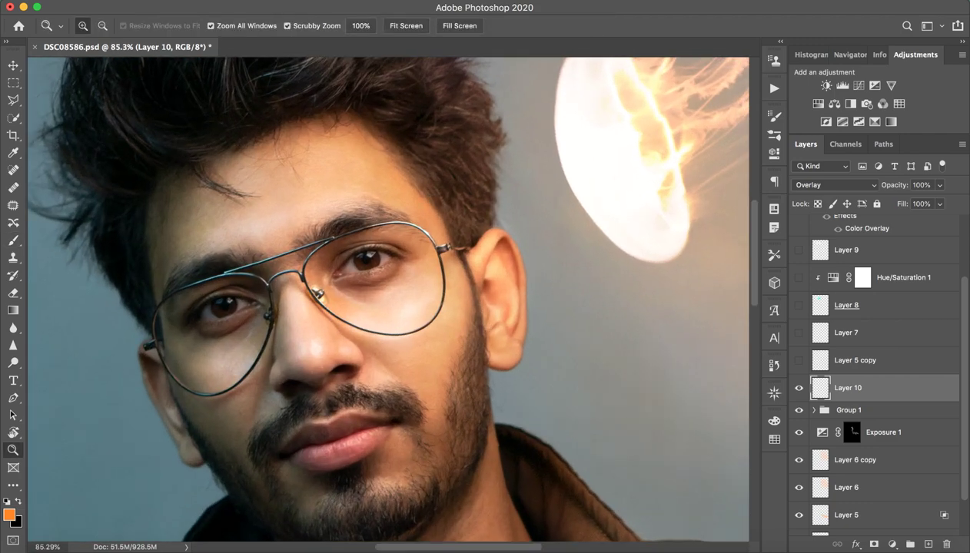
pyautogui.press('b')
pyautogui.moveTo(433, 325)
pyautogui.mouseDown()
pyautogui.moveTo(285, 231)
pyautogui.moveTo(158, 223)
pyautogui.mouseUp()
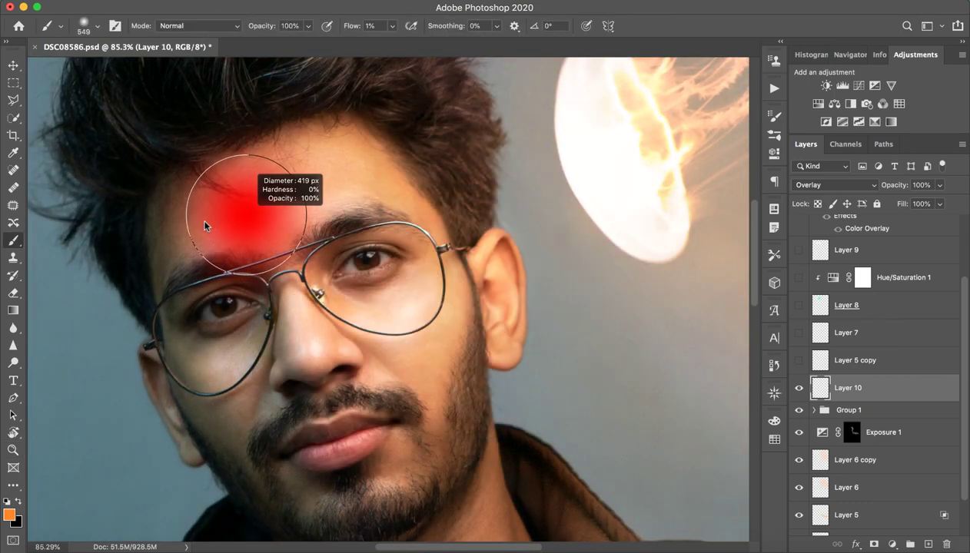
pyautogui.press('d')
pyautogui.press('x')
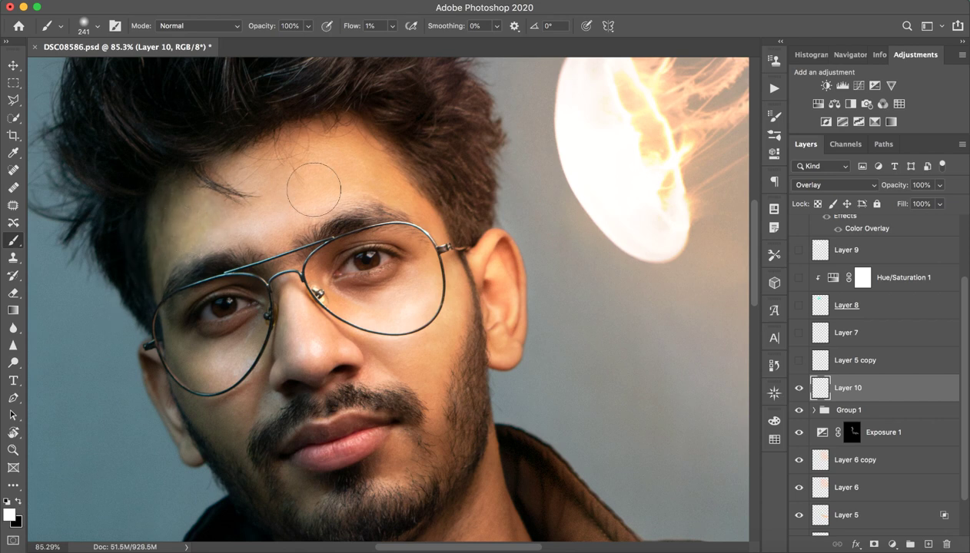
pyautogui.moveTo(306, 192); pyautogui.dragTo(367, 266)
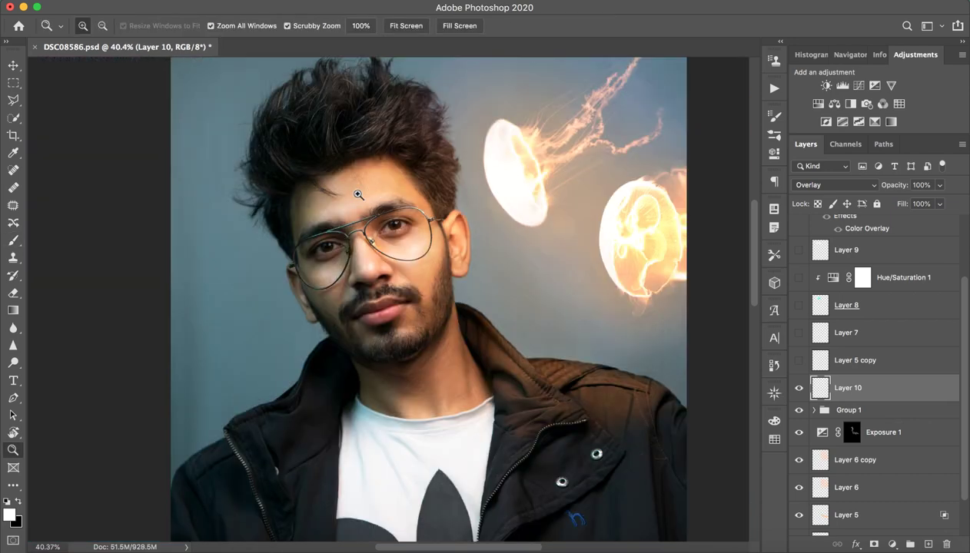
pyautogui.press('b')
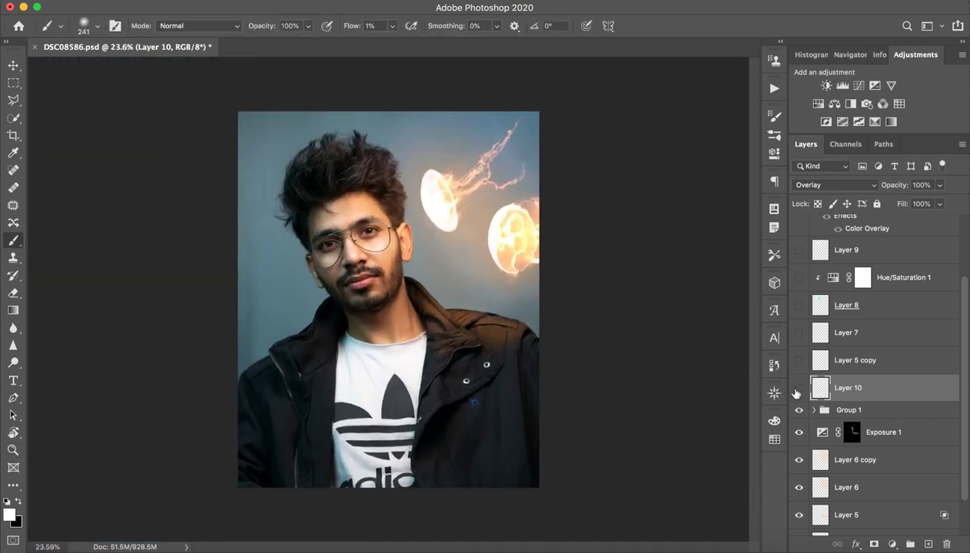
pyautogui.click(798, 388)
# - Turn on Layer 5 copy and Layer 7 to brighten the iris rings around the glasses
pyautogui.click(856, 366)
pyautogui.click(798, 361)
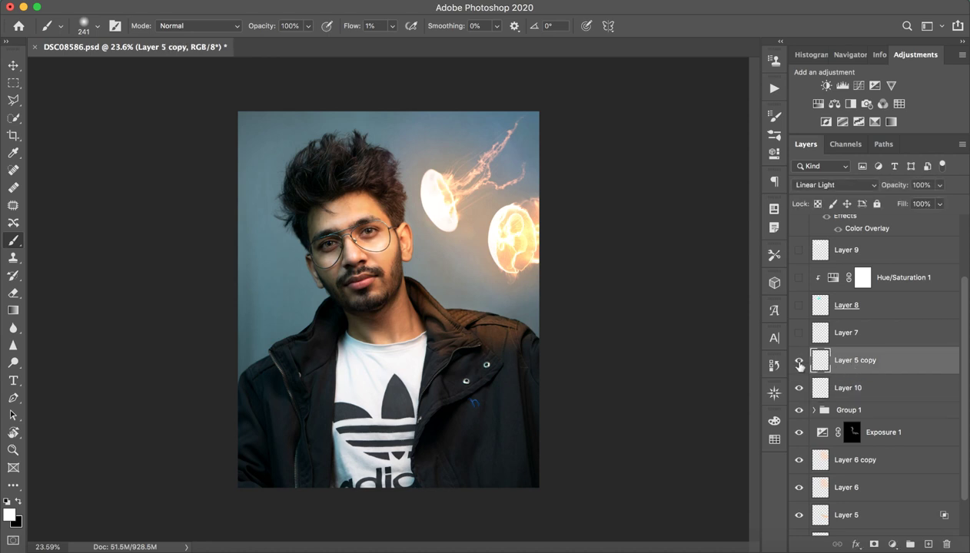
pyautogui.moveTo(326, 229); pyautogui.dragTo(399, 230)
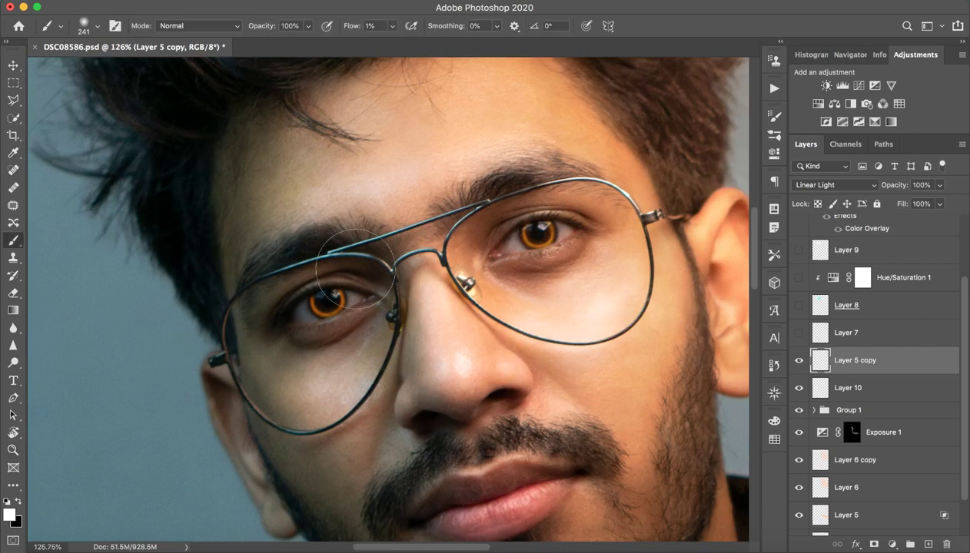
pyautogui.moveTo(347, 275)
pyautogui.mouseDown()
pyautogui.moveTo(247, 291)
pyautogui.moveTo(358, 276)
pyautogui.mouseUp()
pyautogui.press('z')
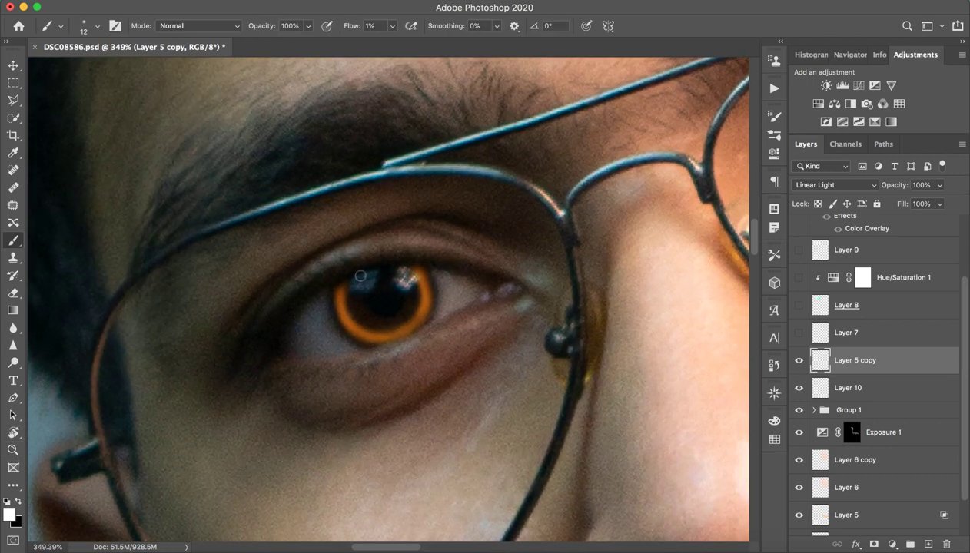
pyautogui.click(796, 334)
pyautogui.click(796, 336)
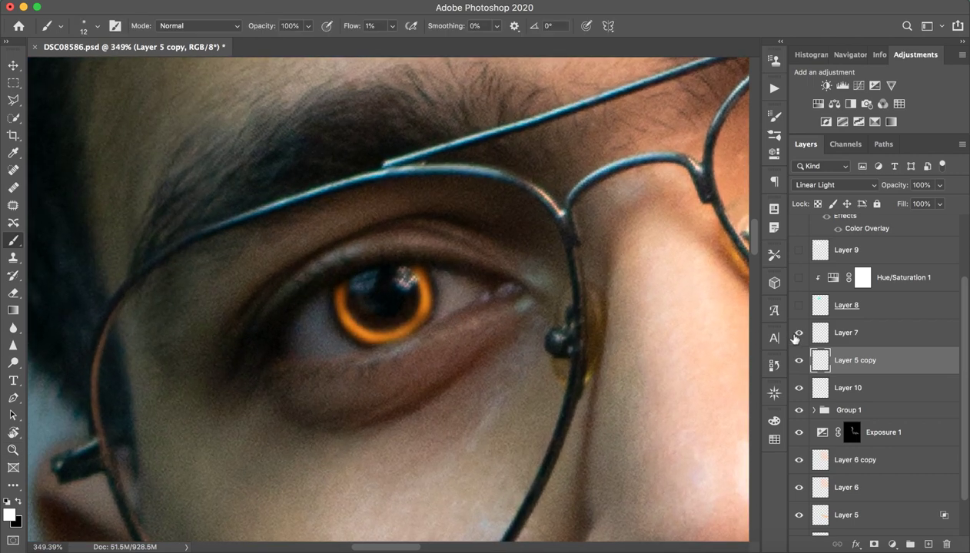
# - Add a trial layer, paint a white iris ring at 99% flow, then delete Layer 13
pyautogui.click(927, 543)
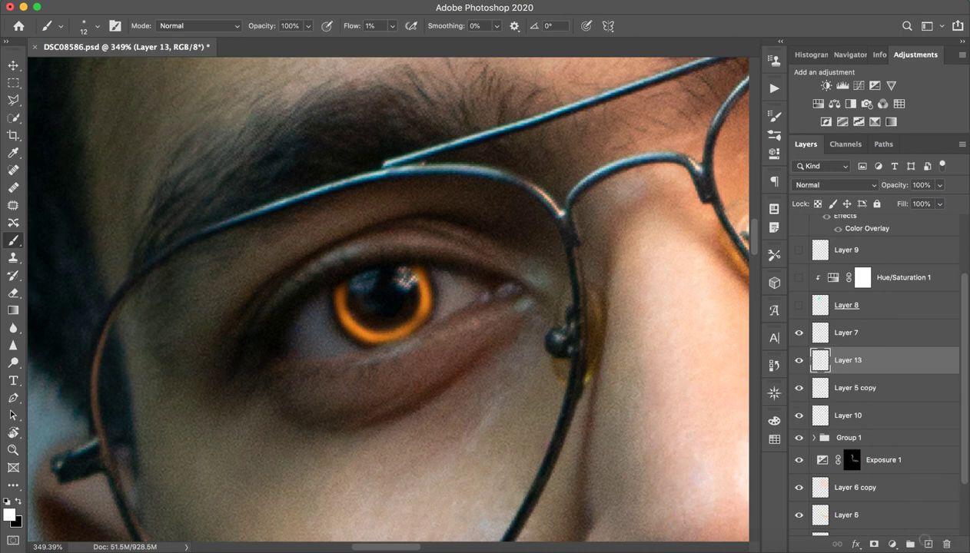
pyautogui.moveTo(349, 35); pyautogui.dragTo(504, 32)
pyautogui.moveTo(363, 273)
pyautogui.mouseDown()
pyautogui.moveTo(350, 295)
pyautogui.moveTo(376, 318)
pyautogui.moveTo(401, 308)
pyautogui.moveTo(405, 267)
pyautogui.mouseUp()
pyautogui.keyDown('alt'); pyautogui.click(340, 299); pyautogui.keyUp('alt')
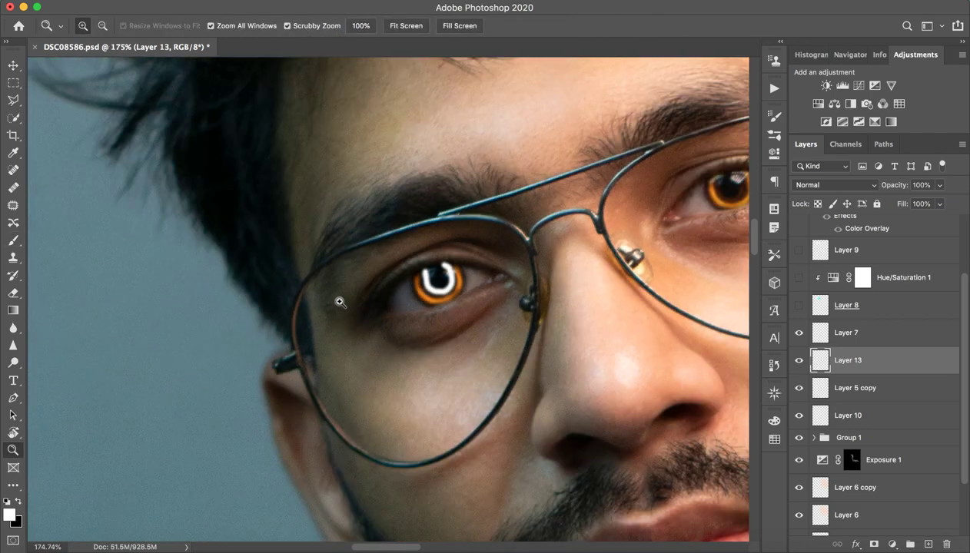
pyautogui.moveTo(307, 247); pyautogui.dragTo(411, 228)
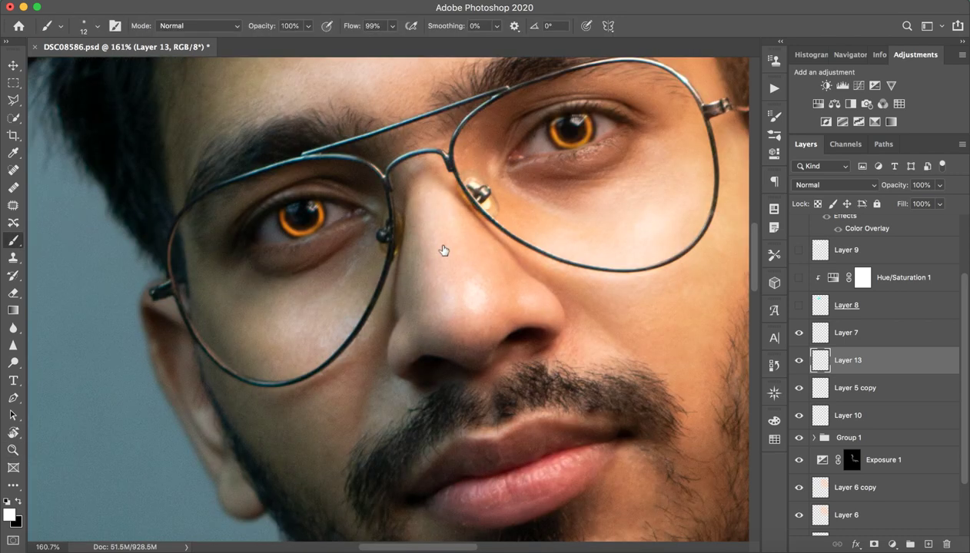
pyautogui.click(946, 543)
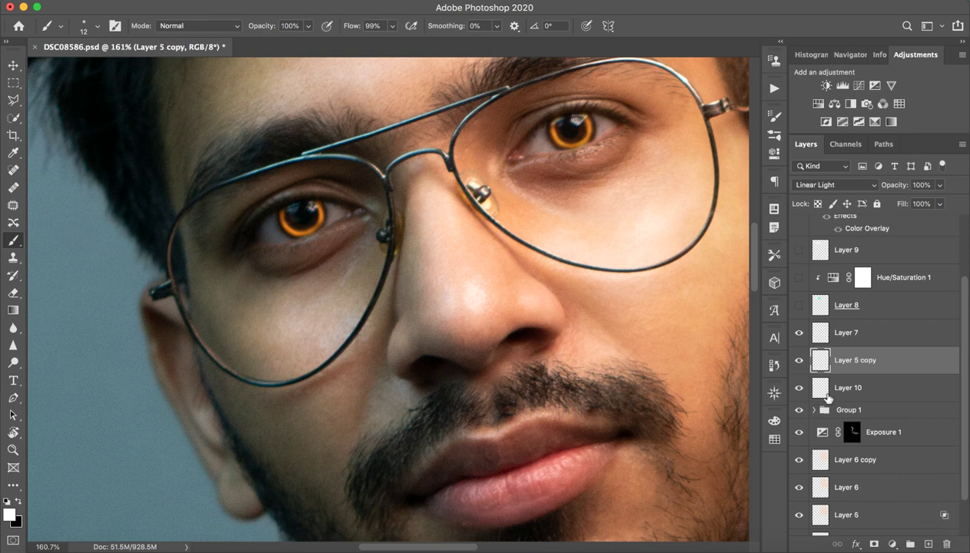
# - Select hair colour Layer 8 and zoom in and out to inspect the copper hair
pyautogui.click(799, 361)
pyautogui.click(875, 303)
pyautogui.press('z')
pyautogui.moveTo(461, 283)
pyautogui.mouseDown()
pyautogui.moveTo(364, 283)
pyautogui.moveTo(386, 277)
pyautogui.mouseUp()
pyautogui.click(364, 148)
pyautogui.press('b')
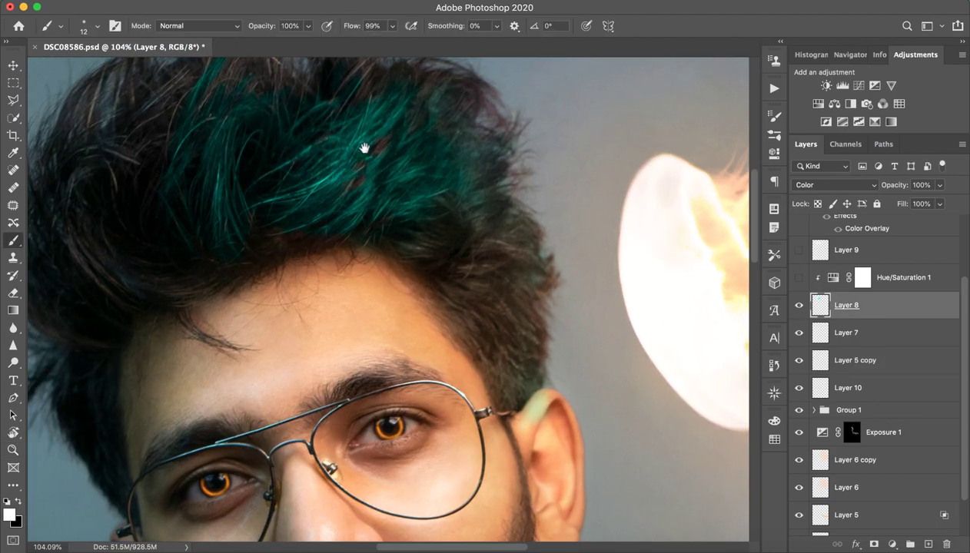
pyautogui.press('z')
pyautogui.moveTo(437, 260)
pyautogui.mouseDown()
pyautogui.moveTo(413, 266)
pyautogui.moveTo(447, 241)
pyautogui.mouseUp()
pyautogui.press('b')
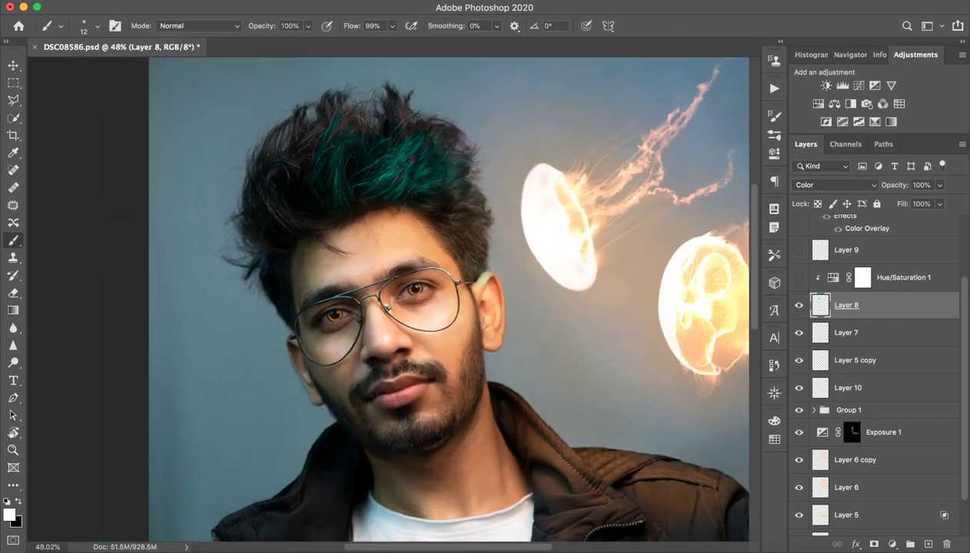
pyautogui.press('z')
pyautogui.moveTo(447, 217); pyautogui.dragTo(414, 230)
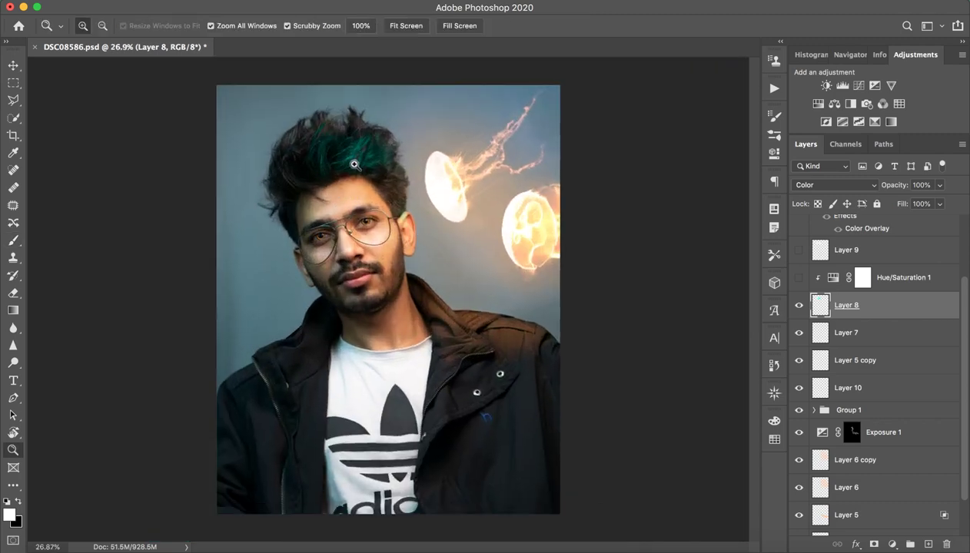
pyautogui.moveTo(343, 164); pyautogui.dragTo(352, 167)
pyautogui.press('b')
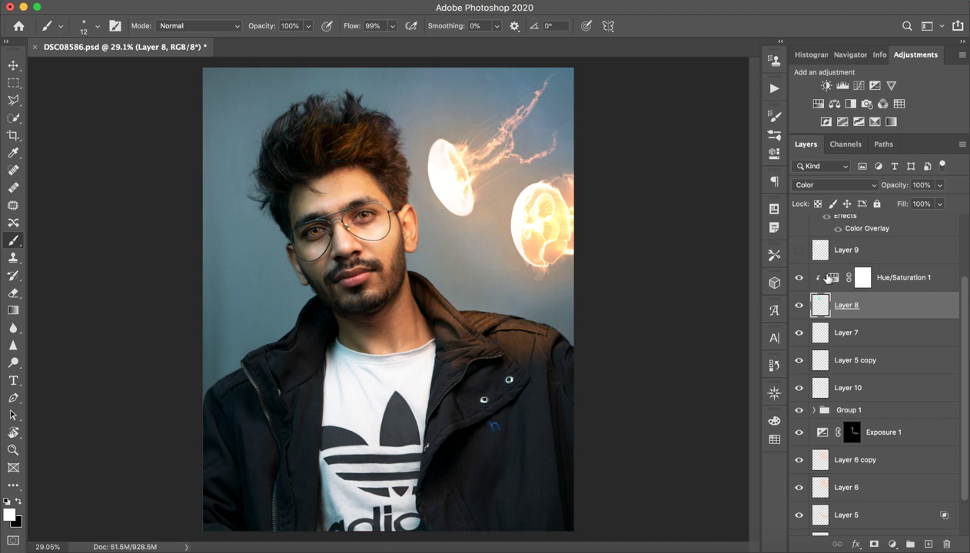
# - Try the hair's Hue/Saturation 1 hue at +151 magenta, then close its settings
pyautogui.doubleClick(822, 277)
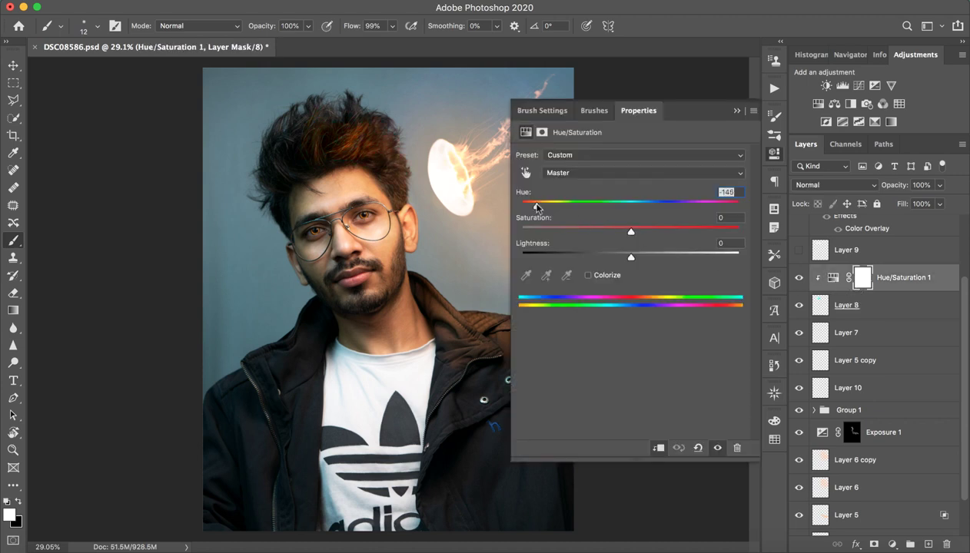
pyautogui.moveTo(539, 206); pyautogui.dragTo(727, 205)
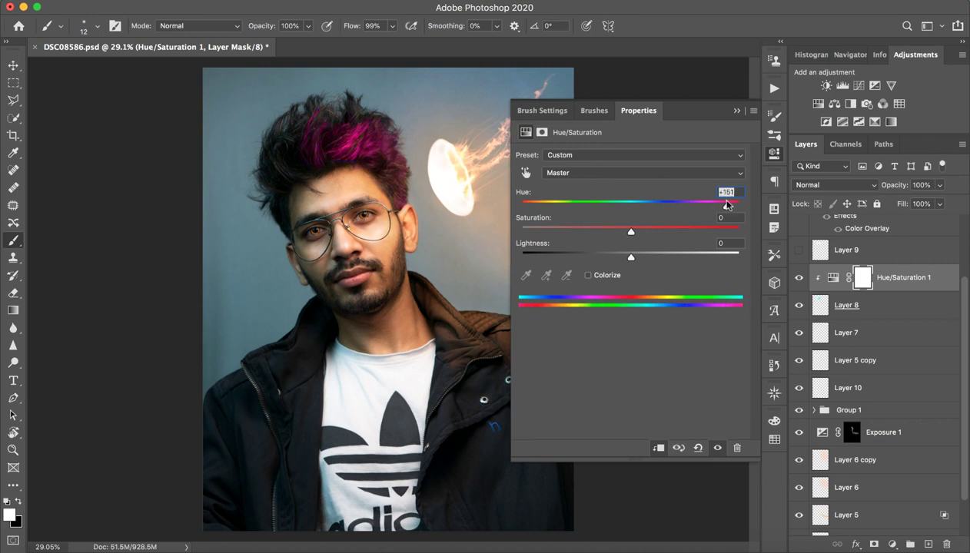
pyautogui.click(736, 110)
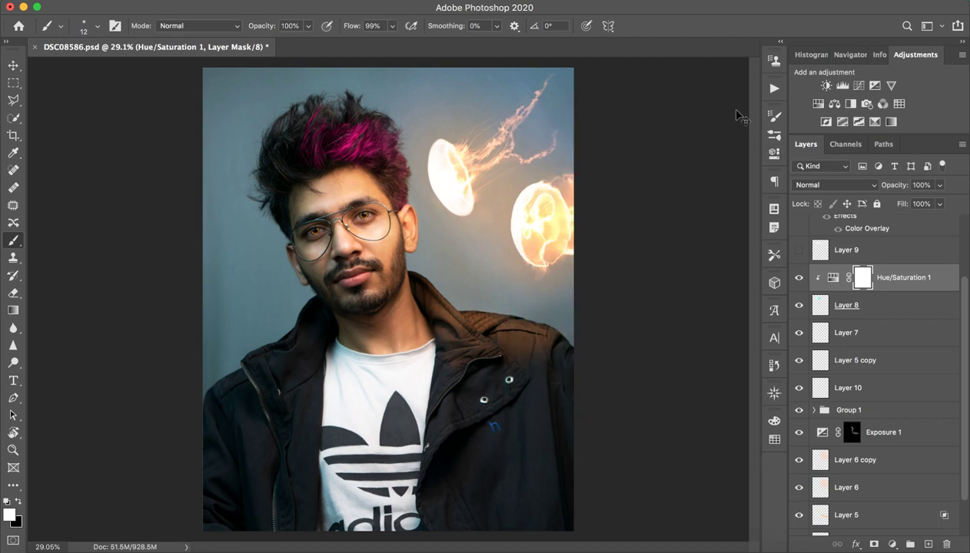
# - Show Layer 9's orange hair overlay in Overlay mode, comparing before and after
pyautogui.click(856, 252)
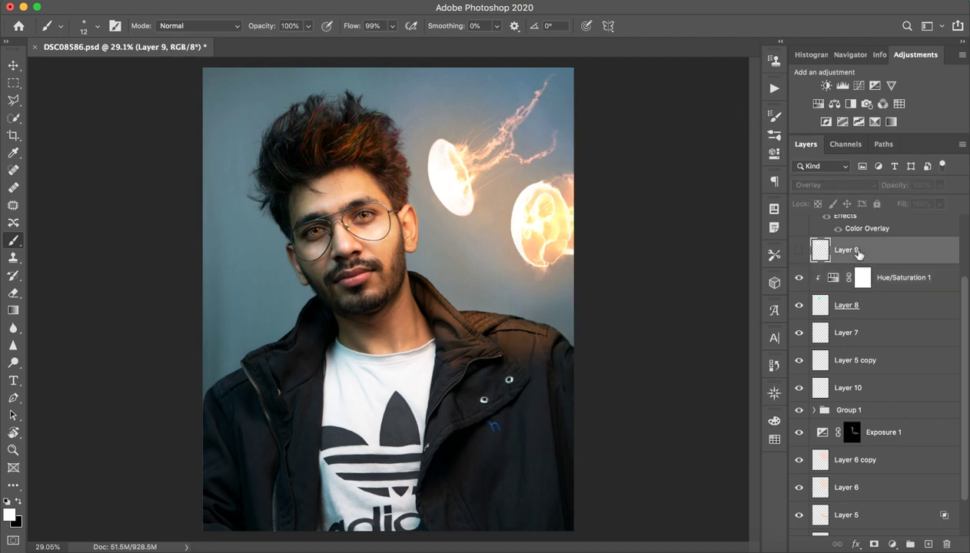
pyautogui.click(796, 250)
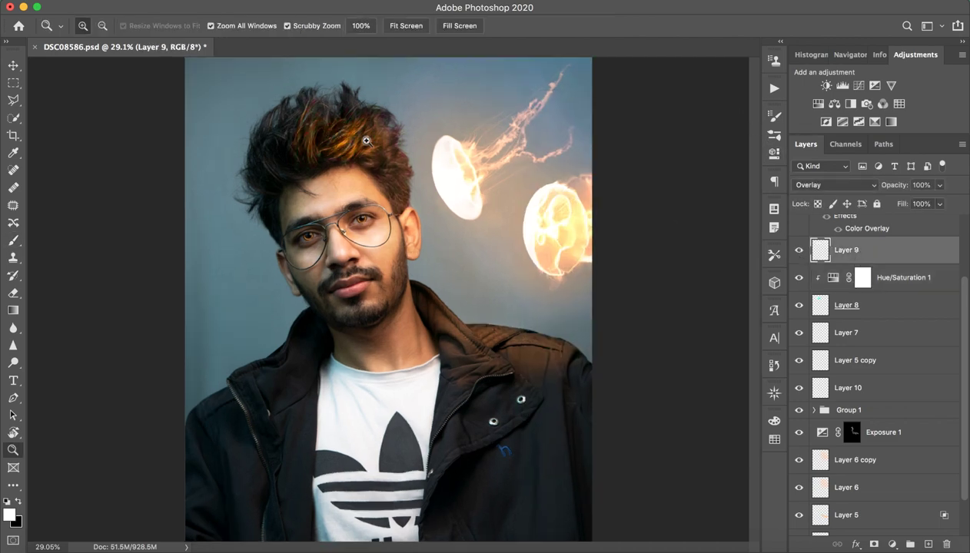
pyautogui.moveTo(368, 134)
pyautogui.mouseDown()
pyautogui.moveTo(388, 138)
pyautogui.moveTo(405, 192)
pyautogui.mouseUp()
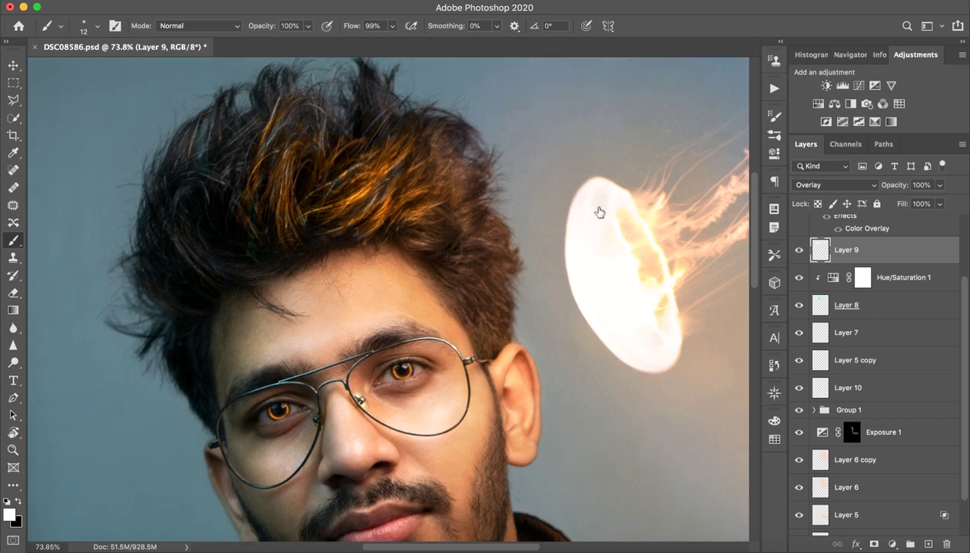
pyautogui.click(798, 251)
pyautogui.click(798, 250)
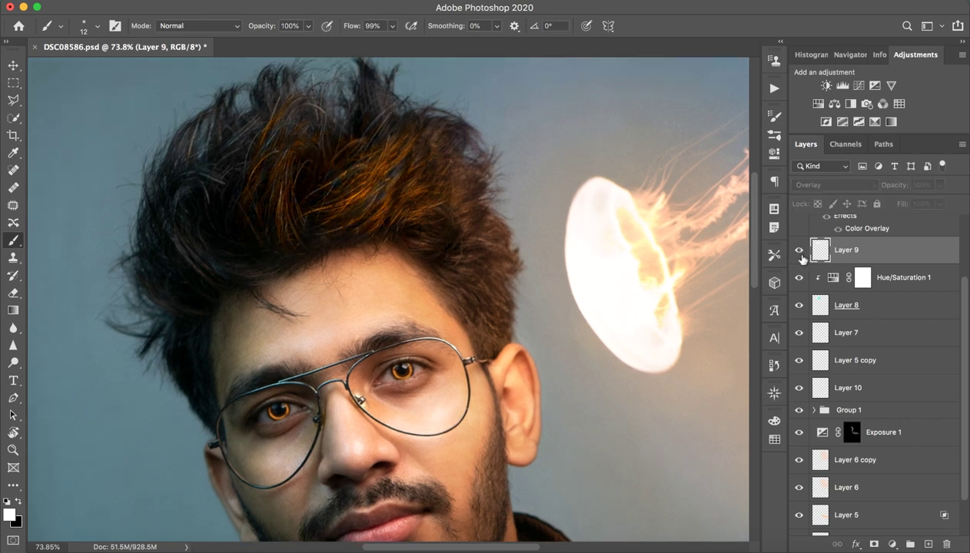
pyautogui.click(798, 251)
pyautogui.click(822, 185)
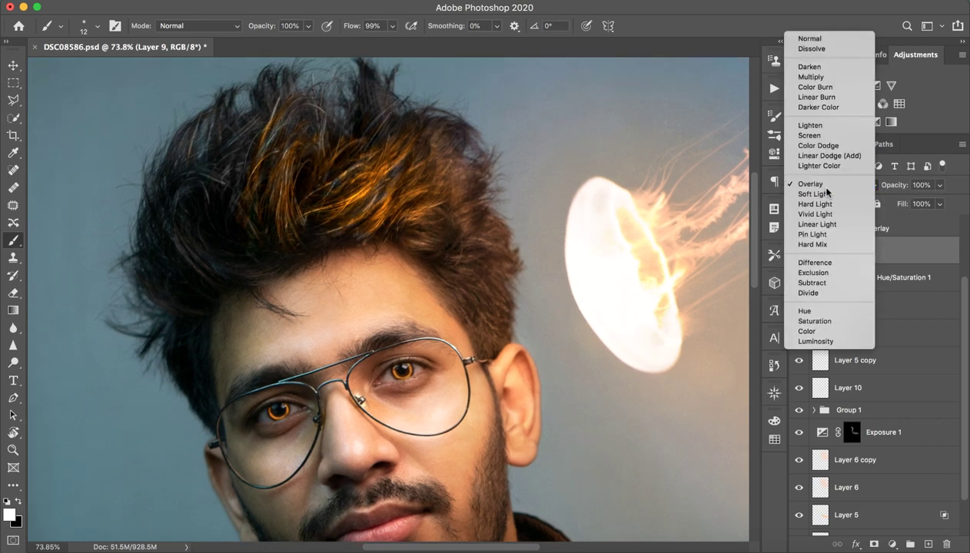
pyautogui.click(814, 185)
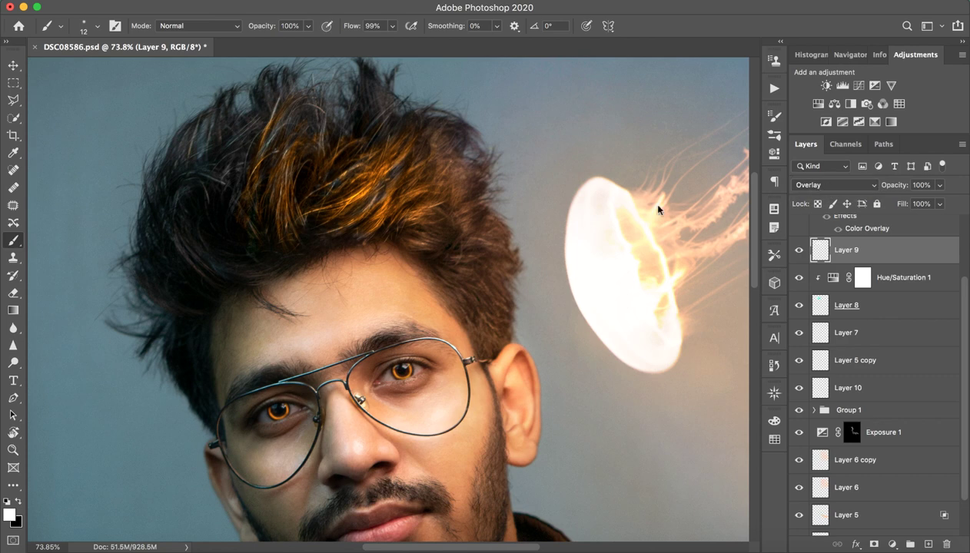
# - Paint orange highlight strokes across the hair strands with a size 30 brush
pyautogui.moveTo(223, 250)
pyautogui.mouseDown()
pyautogui.moveTo(219, 269)
pyautogui.moveTo(169, 196)
pyautogui.moveTo(165, 257)
pyautogui.moveTo(245, 275)
pyautogui.moveTo(293, 104)
pyautogui.mouseUp()
pyautogui.moveTo(296, 153); pyautogui.dragTo(267, 230)
pyautogui.moveTo(338, 161)
pyautogui.mouseDown()
pyautogui.moveTo(384, 192)
pyautogui.moveTo(376, 201)
pyautogui.moveTo(400, 201)
pyautogui.moveTo(419, 176)
pyautogui.mouseUp()
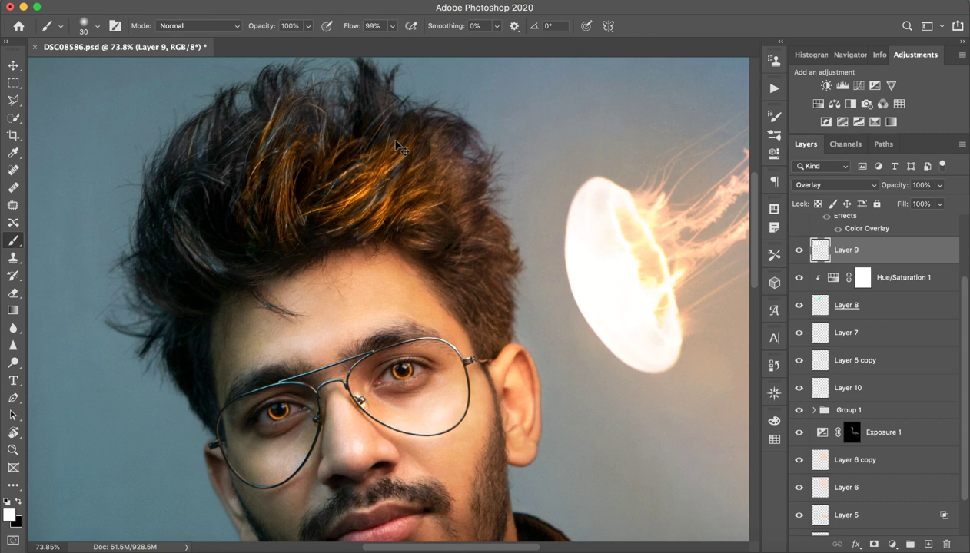
pyautogui.press('z')
pyautogui.moveTo(591, 247); pyautogui.dragTo(540, 283)
pyautogui.moveTo(223, 239); pyautogui.dragTo(358, 268)
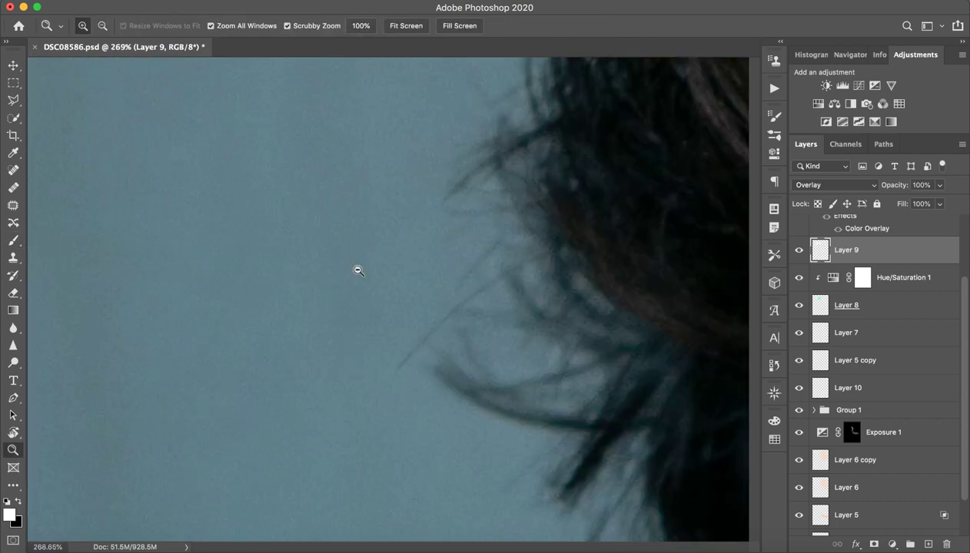
pyautogui.hotkey('ctrl', '0')
pyautogui.press('b')
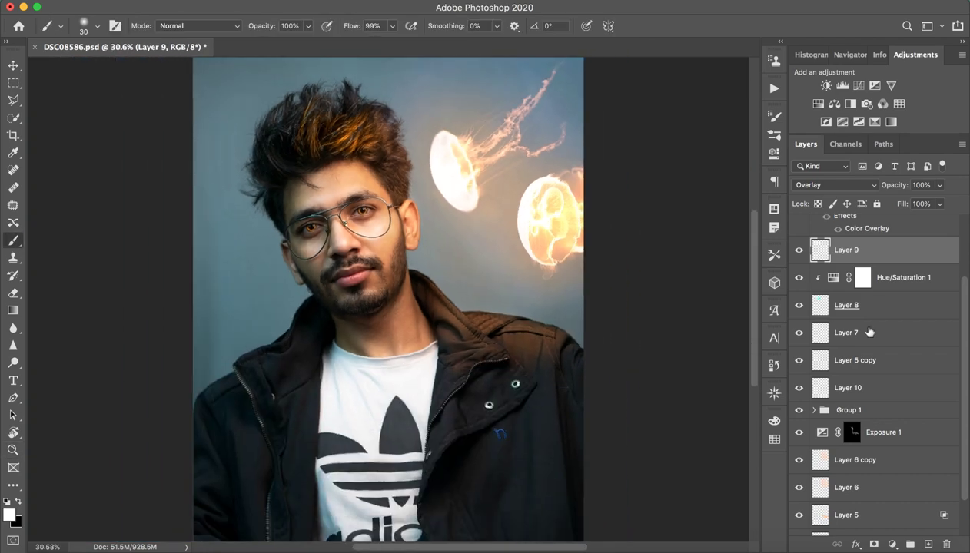
pyautogui.scroll(3, 857, 328)
pyautogui.click(830, 289)
# - Show the das watermark layer, then select and show Layer 12's teal-orange grade
pyautogui.click(799, 292)
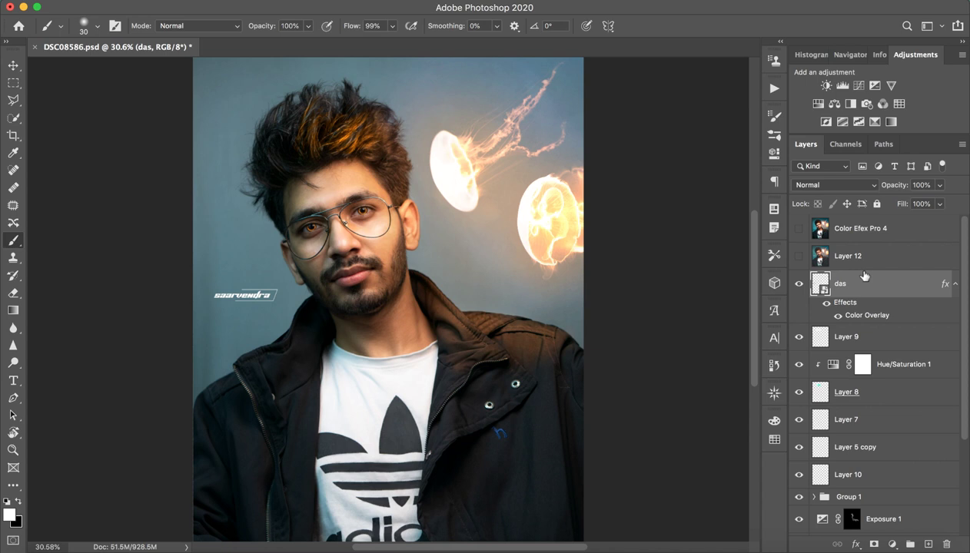
pyautogui.click(880, 254)
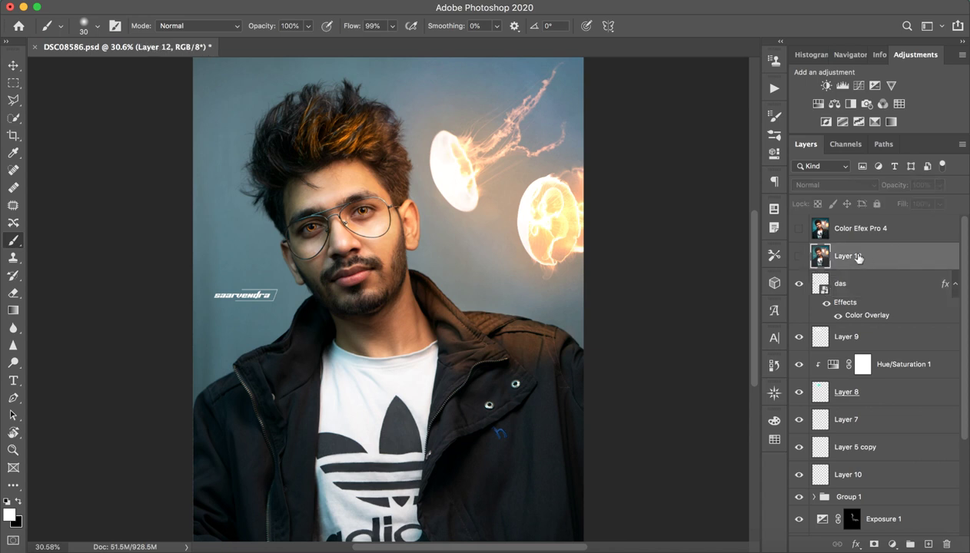
pyautogui.click(799, 256)
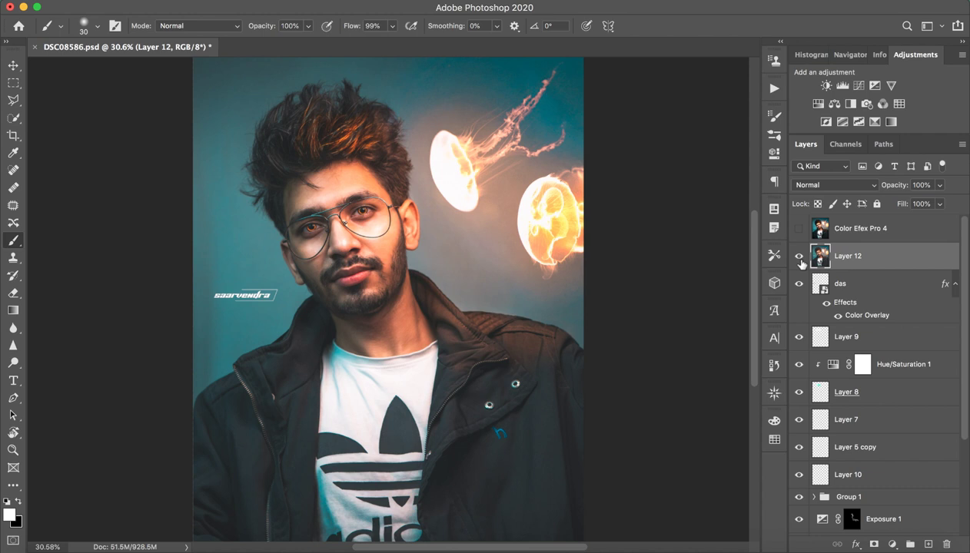
# - Turn on the Color Efex Pro 4 layer and zoom out slightly to view the finish
pyautogui.click(799, 228)
pyautogui.scroll(-1, 412, 315)
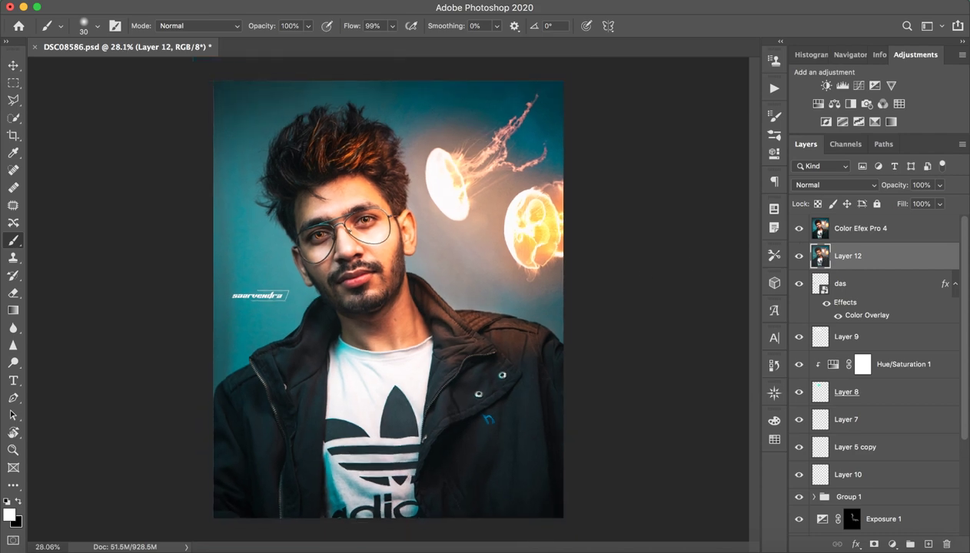
pyautogui.scroll(-2, 388, 299)
pyautogui.scroll(-2, 388, 299)
pyautogui.scroll(3, 388, 300)
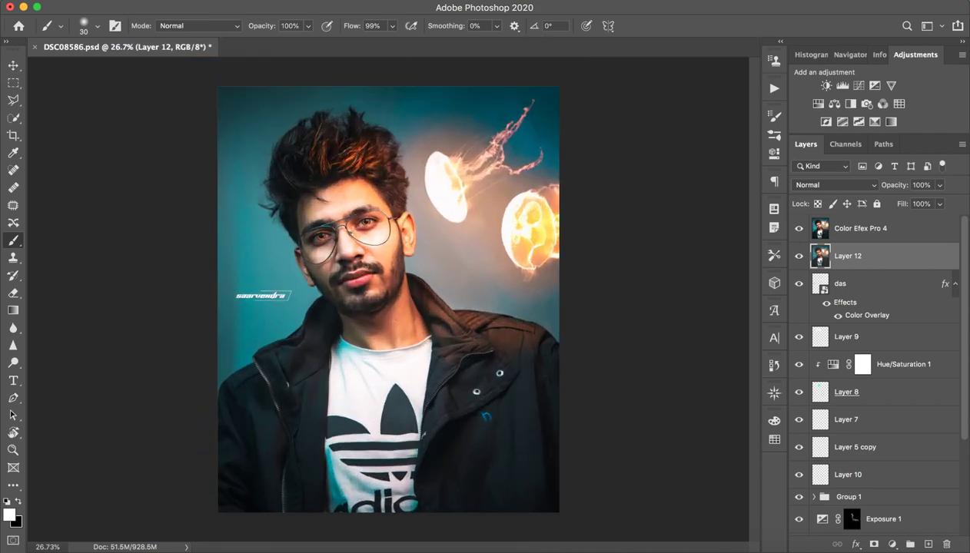
pyautogui.scroll(-2, 388, 299)
pyautogui.scroll(2, 387, 300)
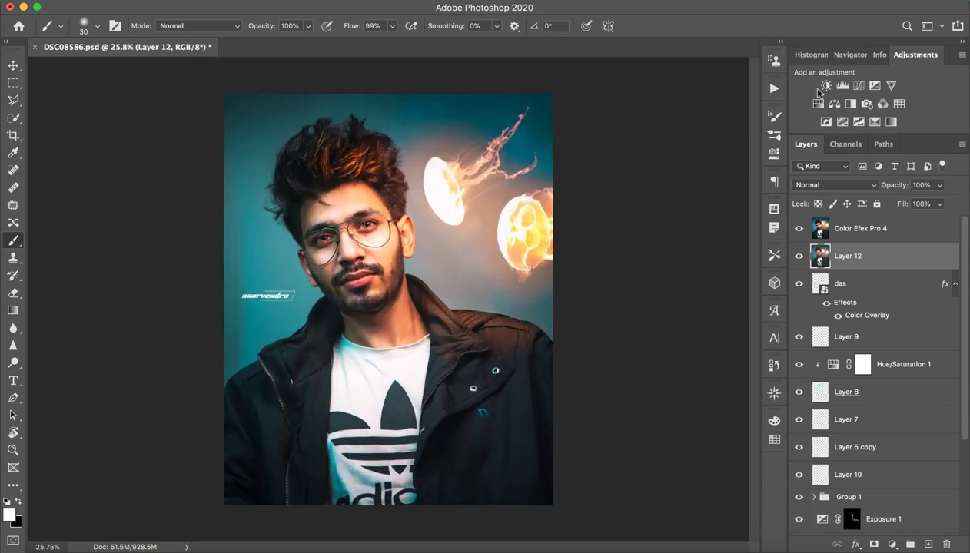